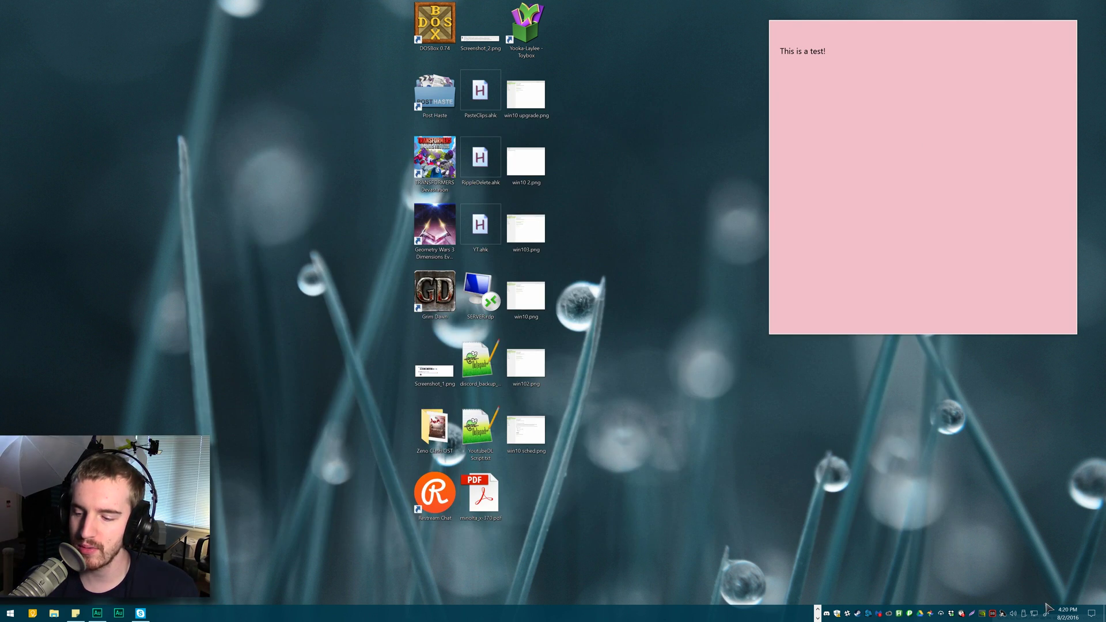
Step: Examine the Windows Ink Workspace and the taskbar option that shows or hides its button
click(1045, 615)
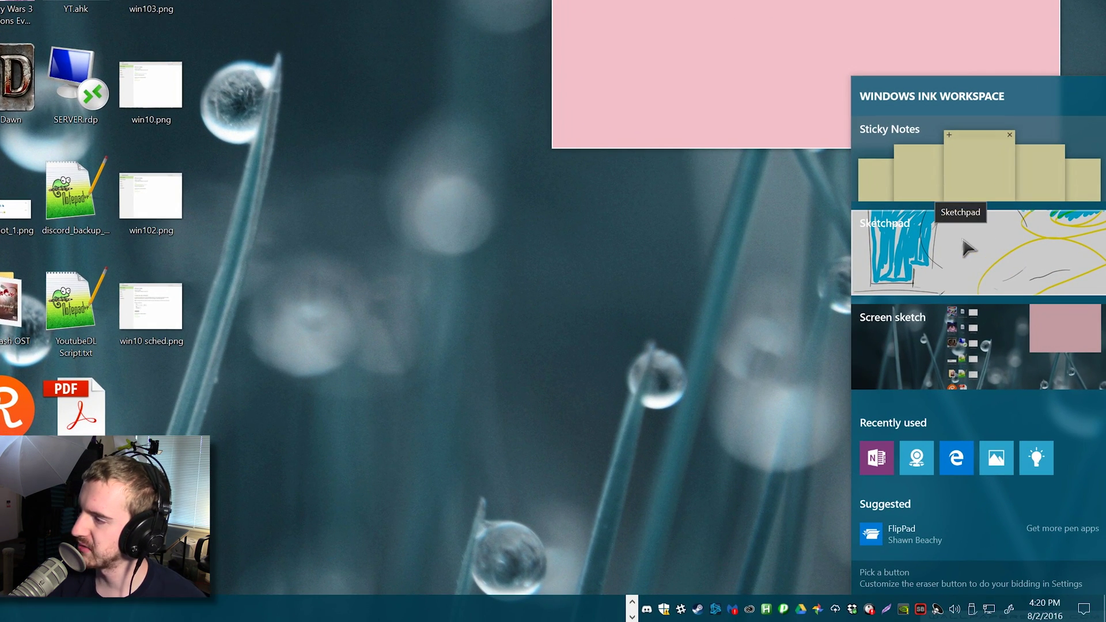
click(645, 15)
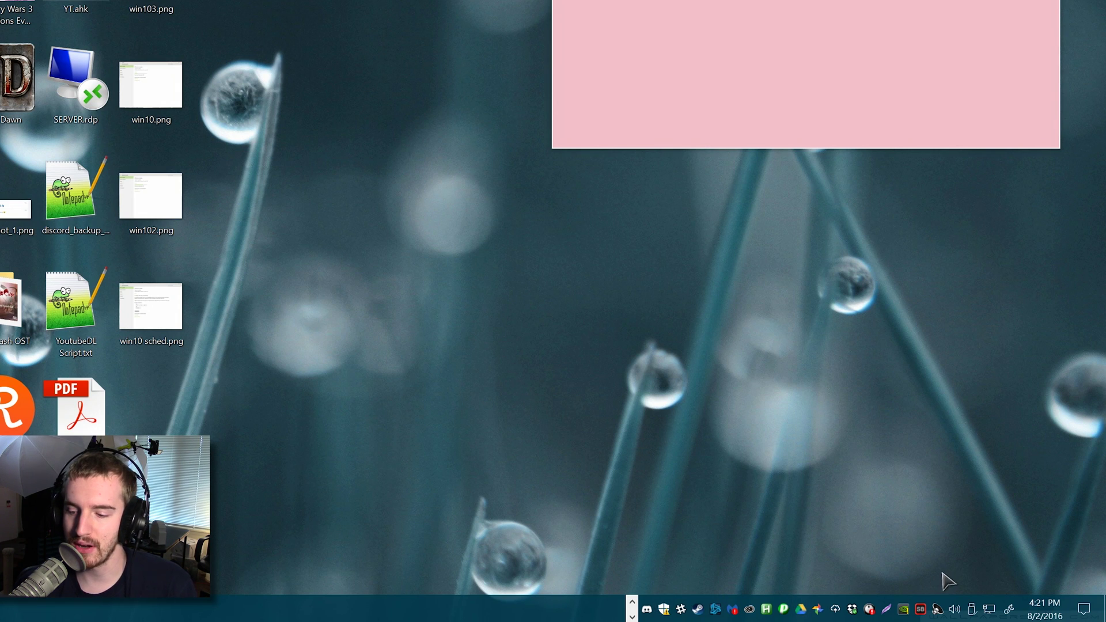
drag(347, 16, 403, 220)
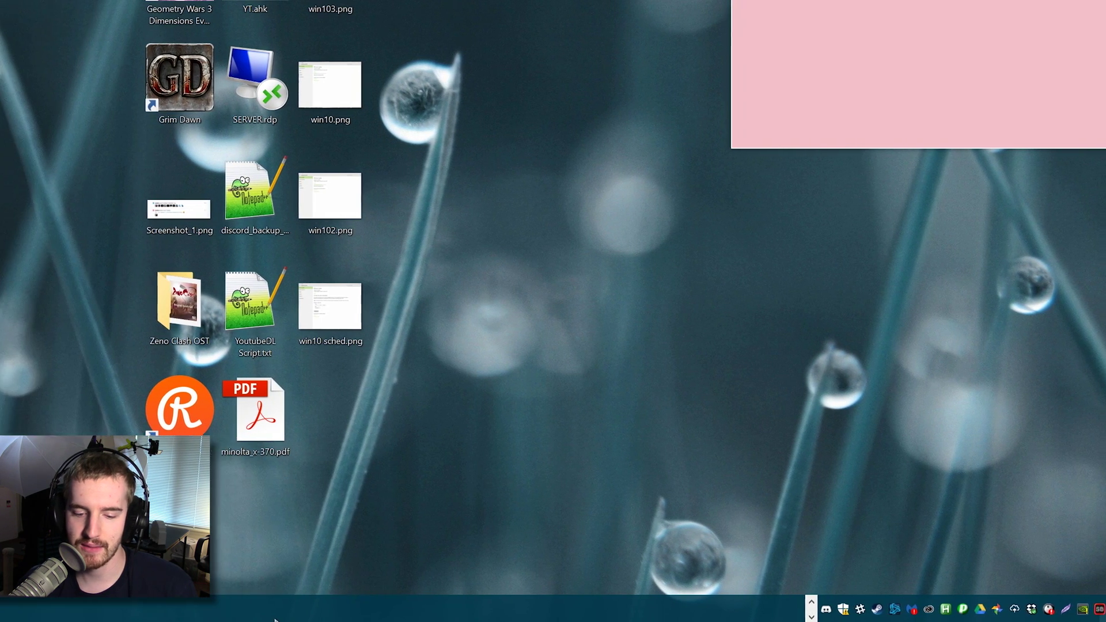
right_click(320, 610)
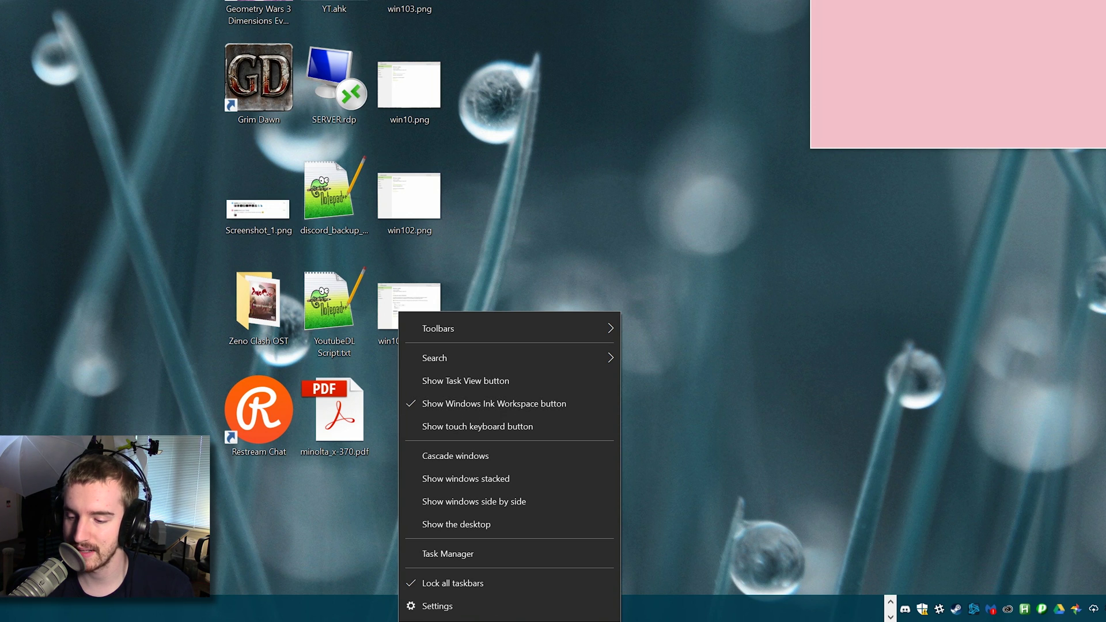
click(692, 427)
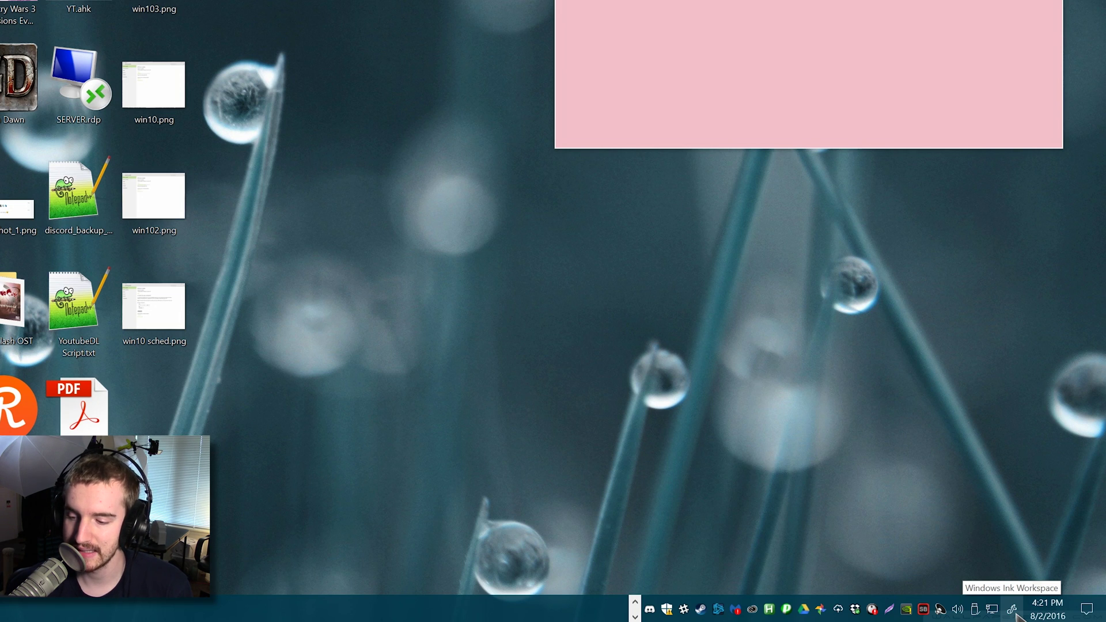
click(1012, 609)
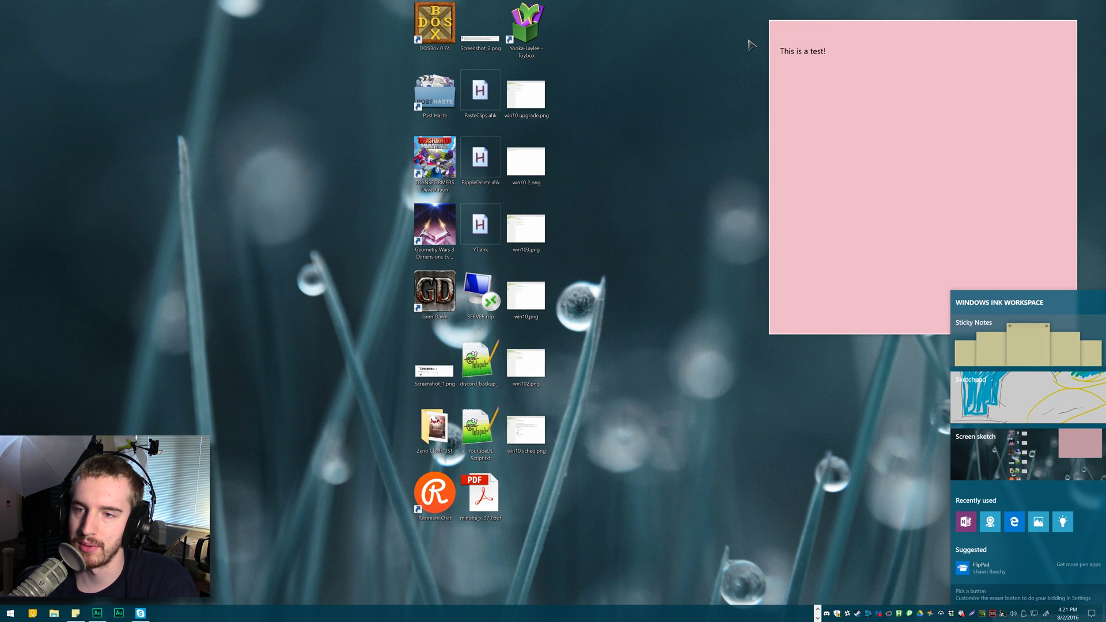
click(849, 42)
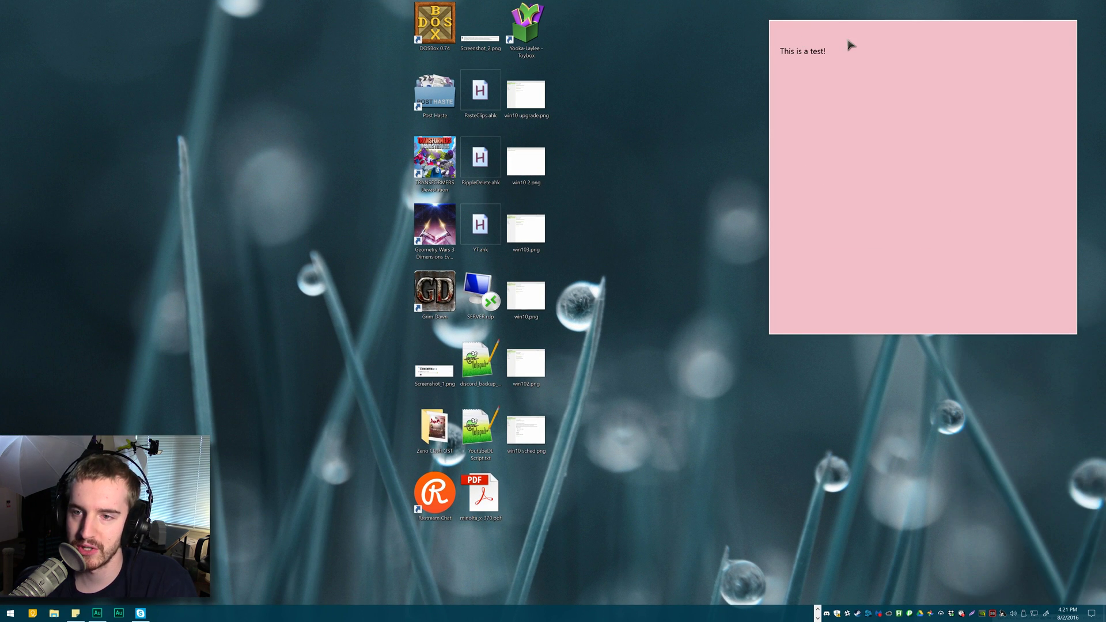
Step: Open Sticky Notes from the Windows Ink Workspace, inserting "cd" within "test" and "bfhd" at the start of the line in the pink note
click(1046, 614)
click(1002, 346)
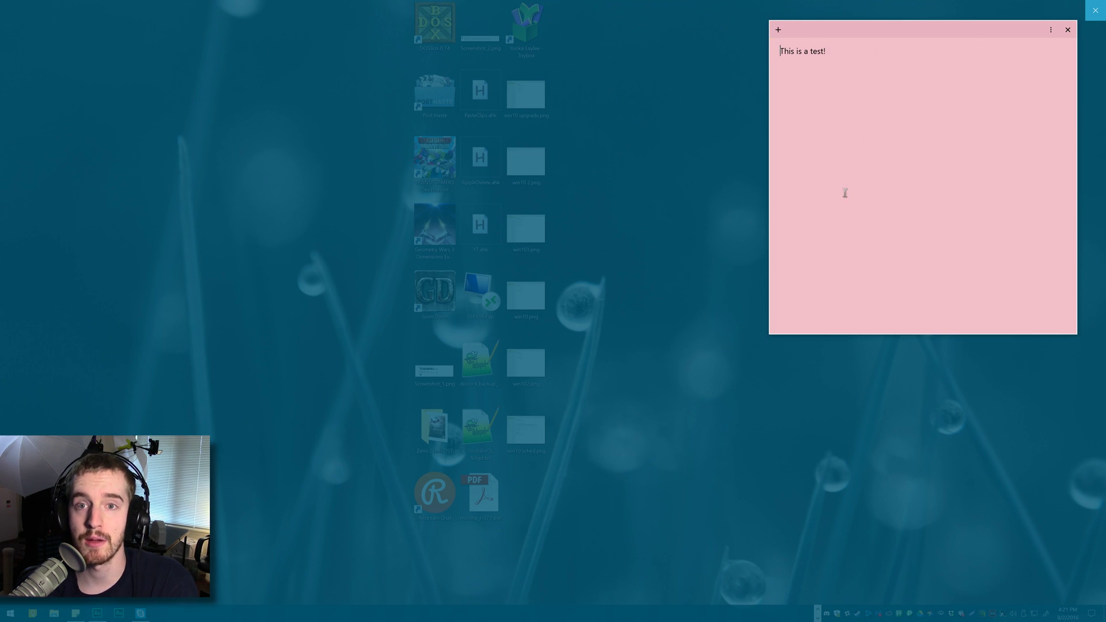
text(cd)
key(Home)
text(bfhd)
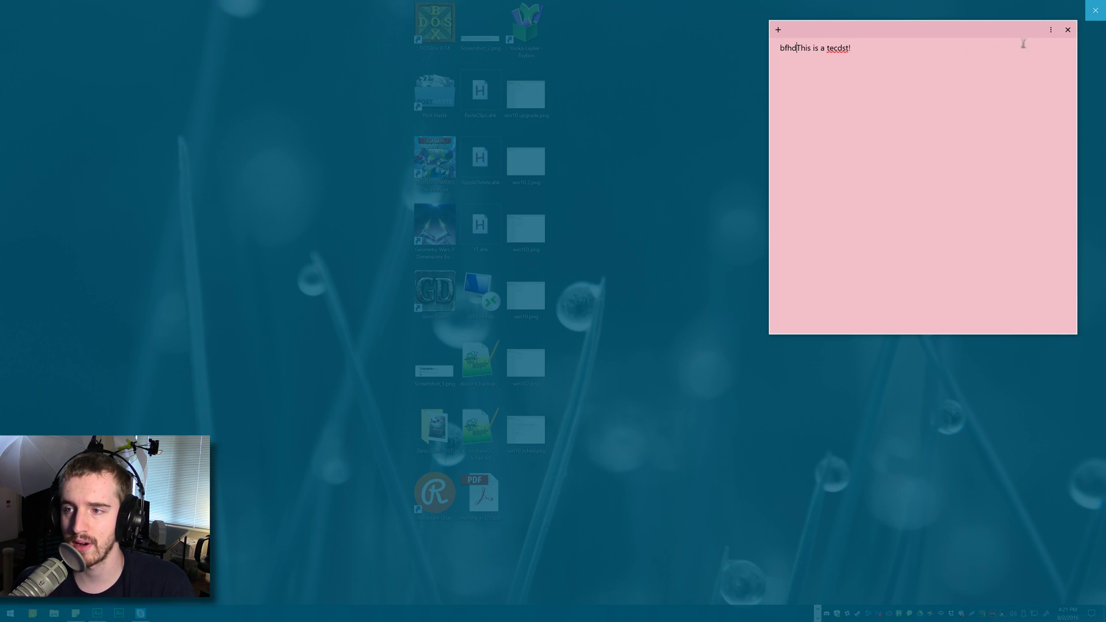
Step: Review the pink note's colour choices and its settings options
click(1051, 29)
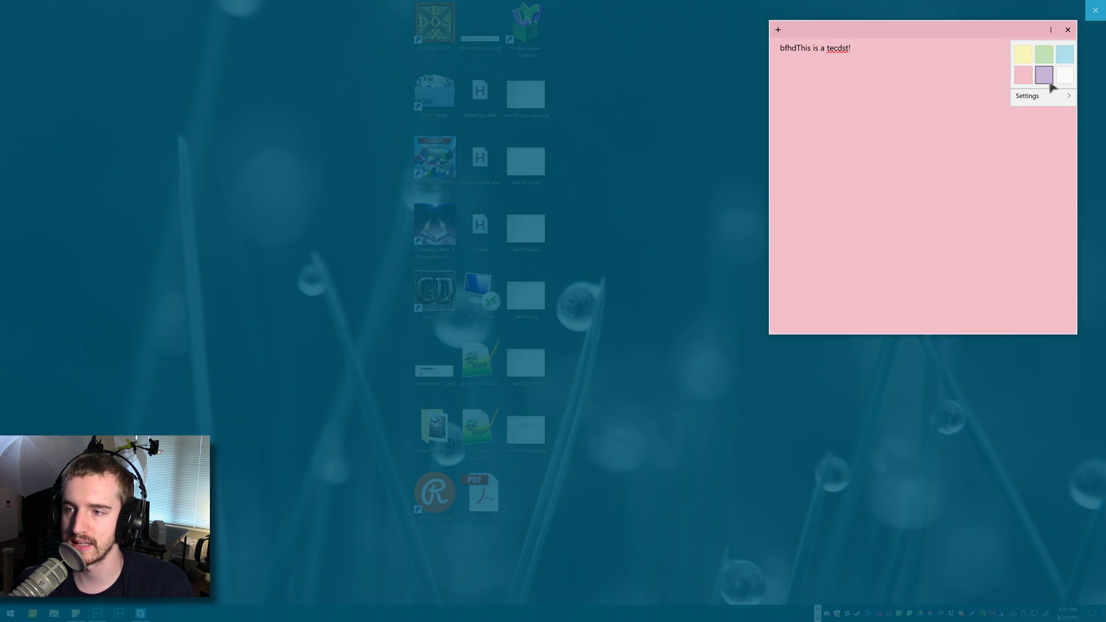
mouse_move(1052, 96)
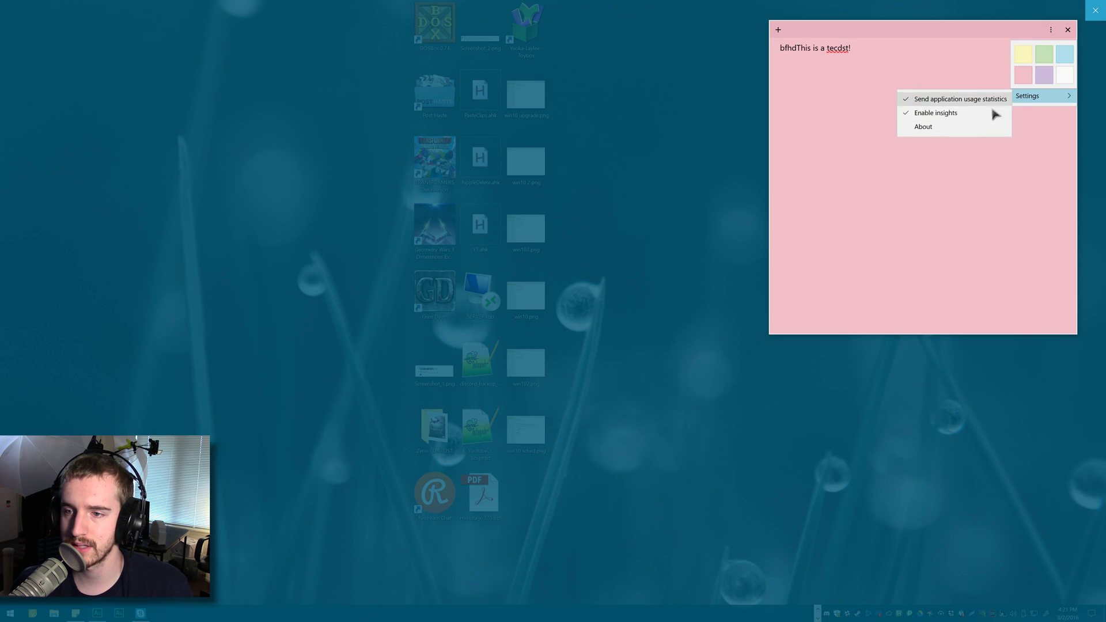
click(903, 81)
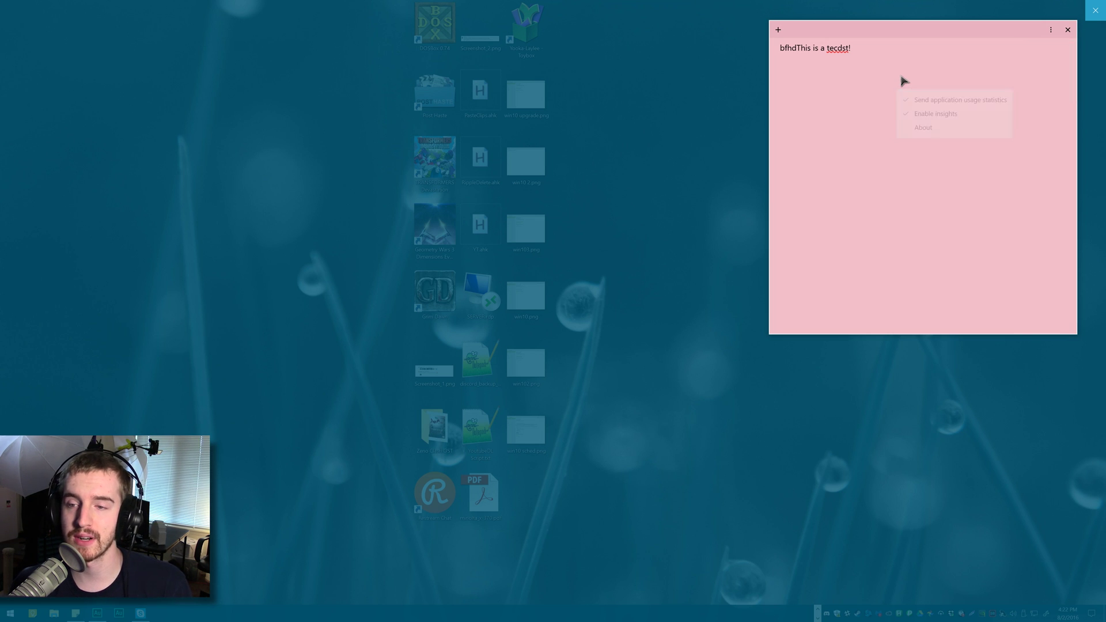
Step: Add the line "Flight time: Friday at 9 AM" to the note and open the reminder suggestion for Friday
key(Return)
text(Flight time)
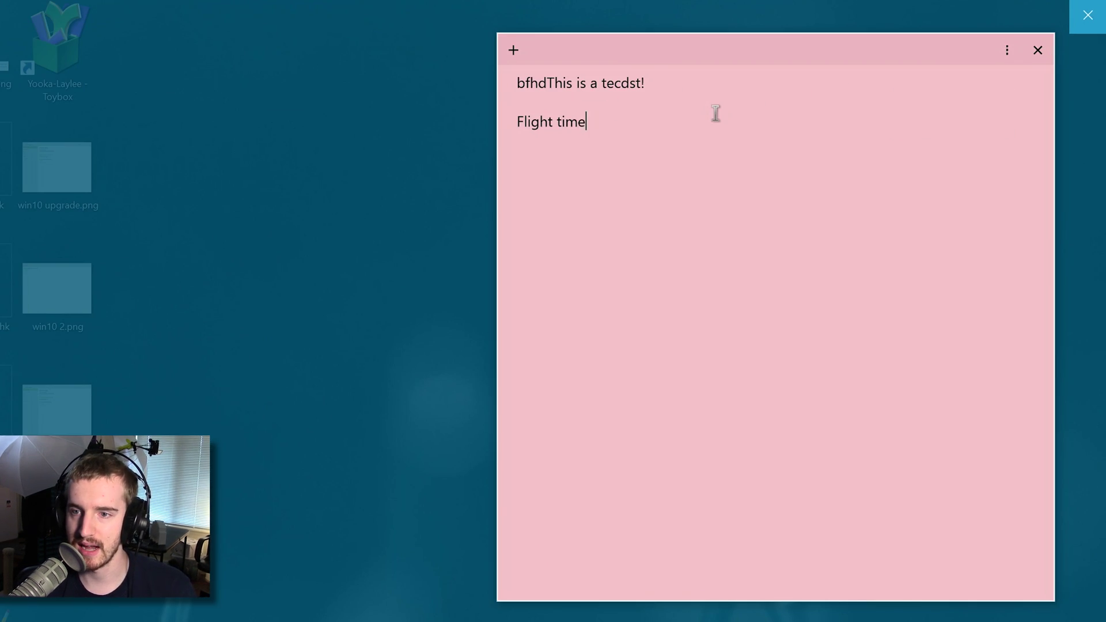
text(: Friday at 9 AM)
key(Return)
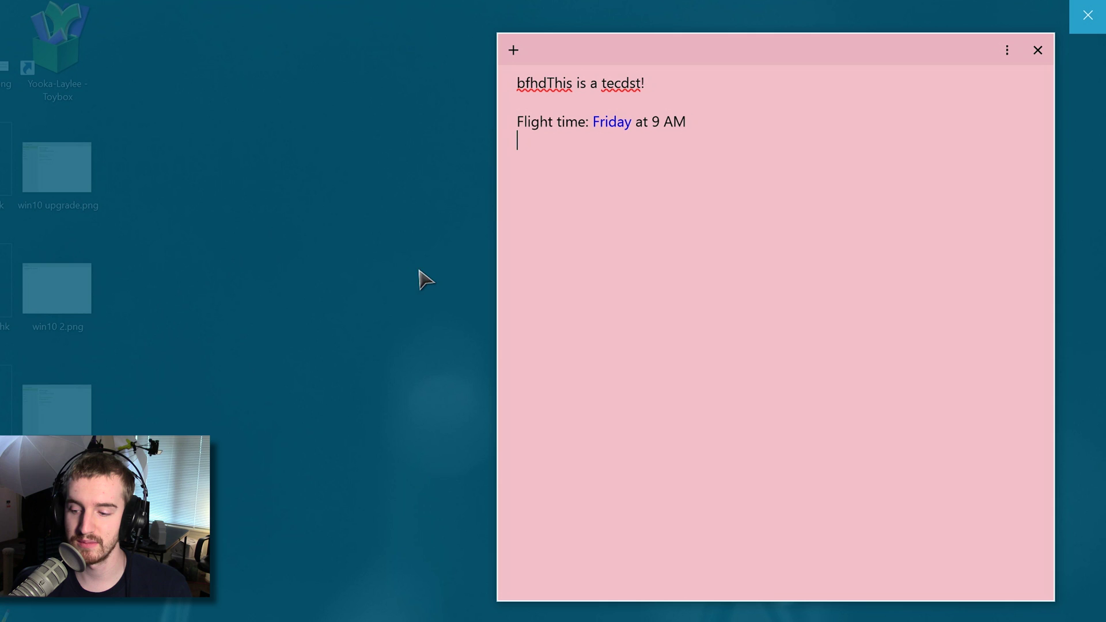
click(616, 125)
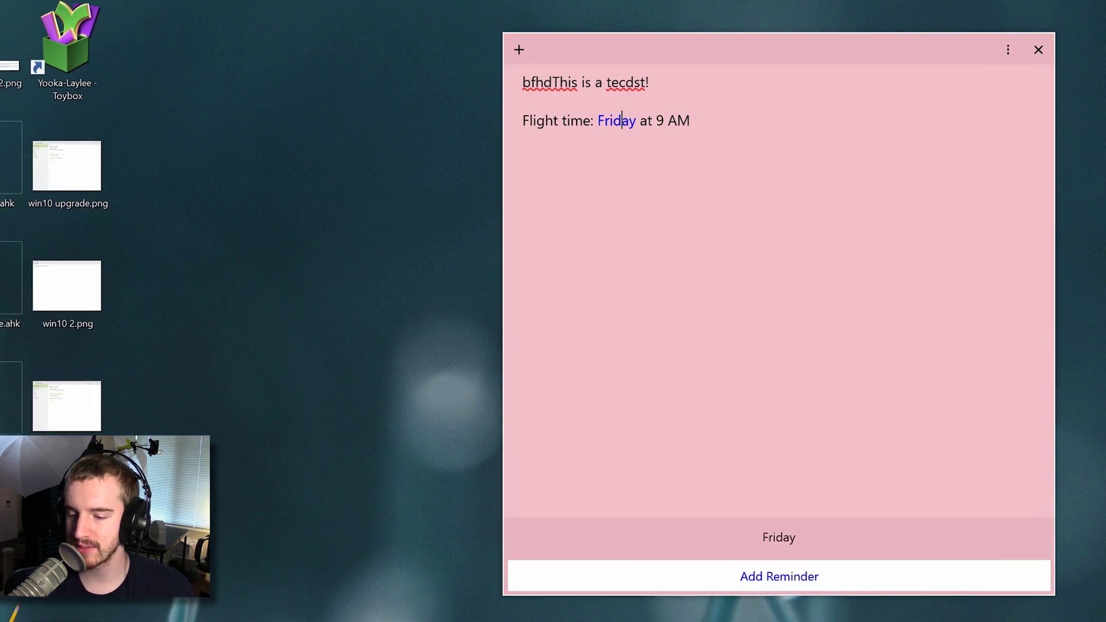
Step: Open Sketchpad and scribble yellow highlighter strokes in the empty area below the black peak
click(1045, 614)
click(1005, 393)
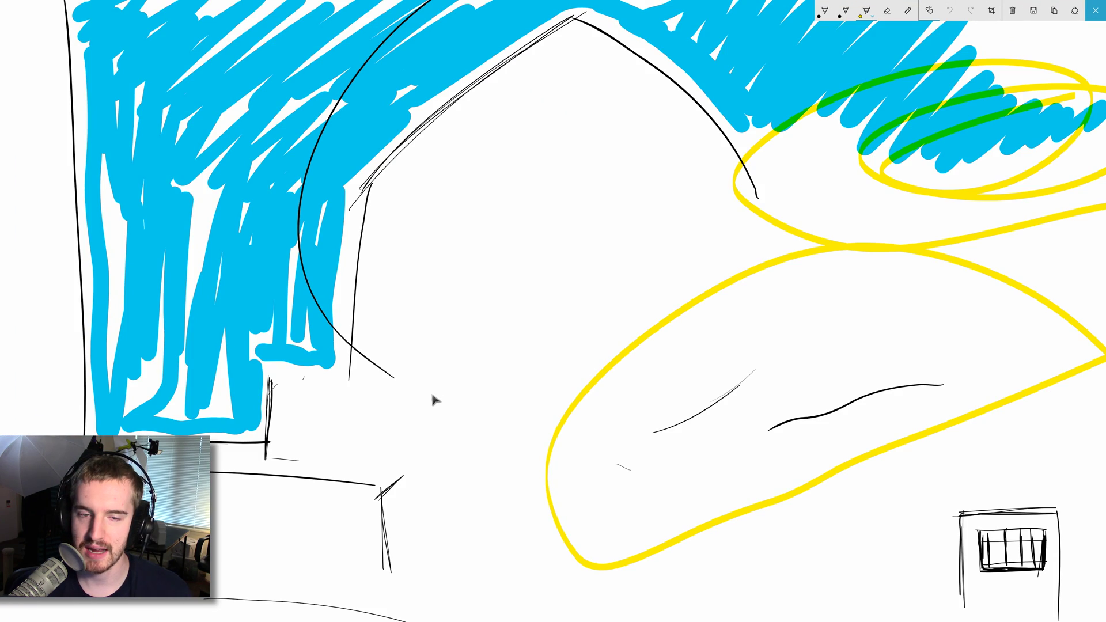
mouse_move(458, 197)
mouse_down()
mouse_move(541, 210)
mouse_move(539, 281)
mouse_up()
drag(579, 226, 611, 122)
drag(453, 235, 513, 204)
drag(492, 229, 553, 215)
drag(495, 245, 638, 184)
drag(548, 188, 601, 191)
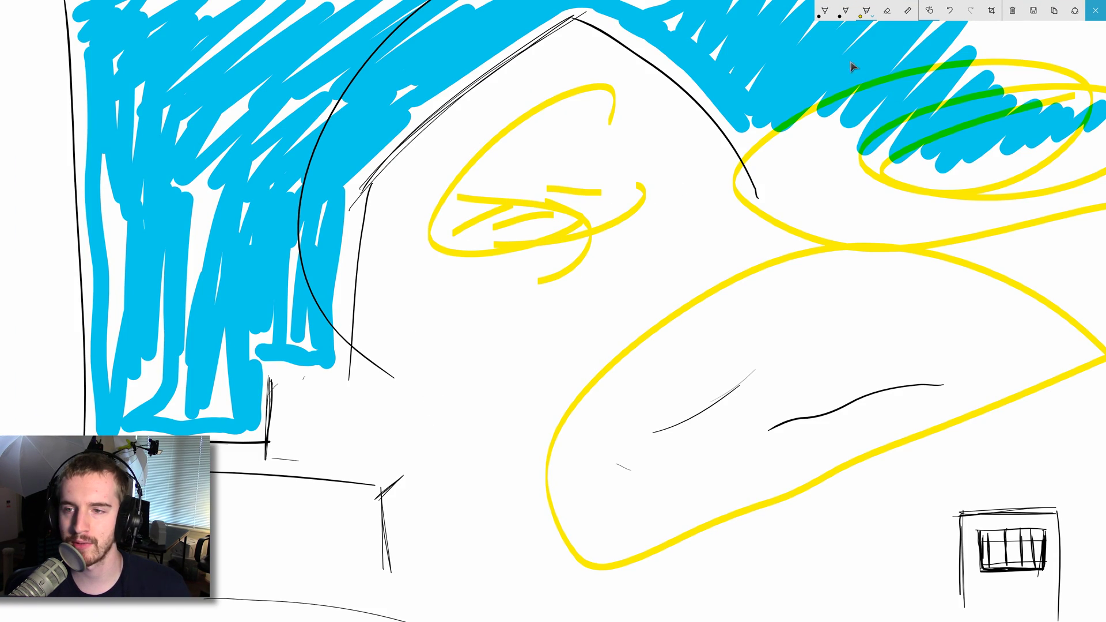
Step: Place the ruler diagonally across the sketch, draw yellow highlighter lines along both of its edges, and hide the ruler
click(915, 17)
mouse_move(410, 392)
mouse_down()
mouse_move(448, 381)
mouse_move(676, 413)
mouse_move(660, 429)
mouse_up()
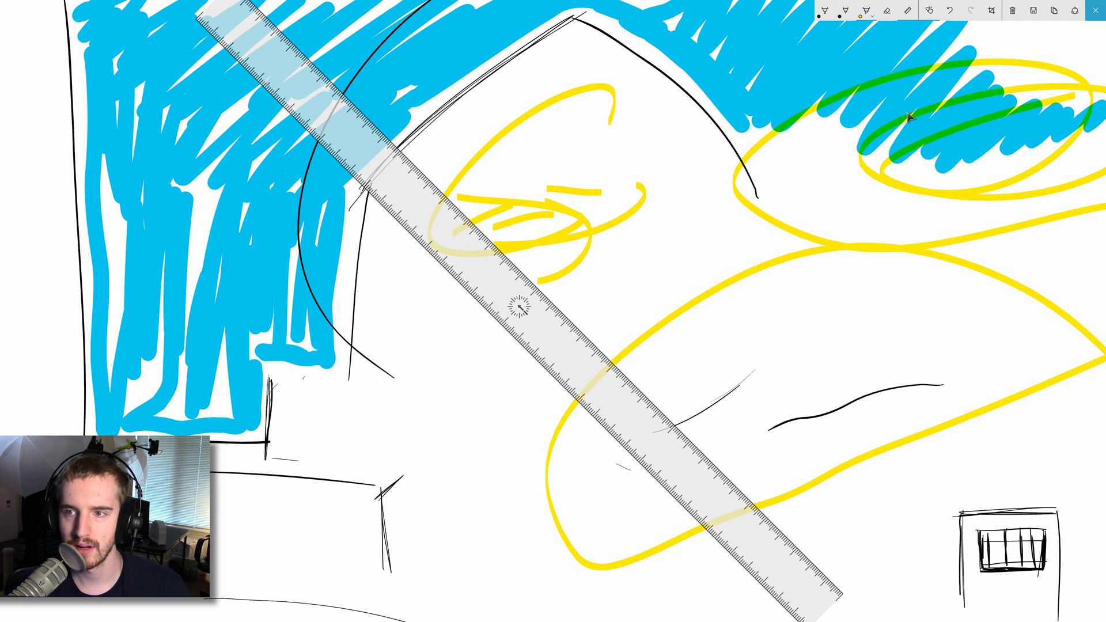
click(866, 12)
click(423, 178)
drag(434, 176, 581, 329)
drag(631, 381, 785, 533)
drag(506, 334, 319, 147)
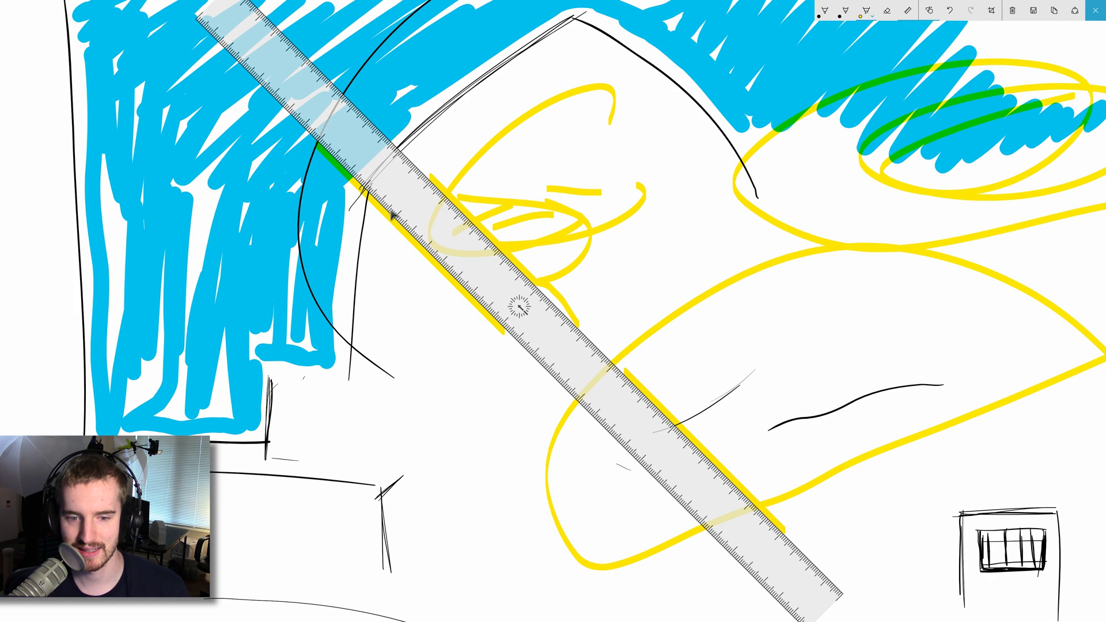
click(908, 11)
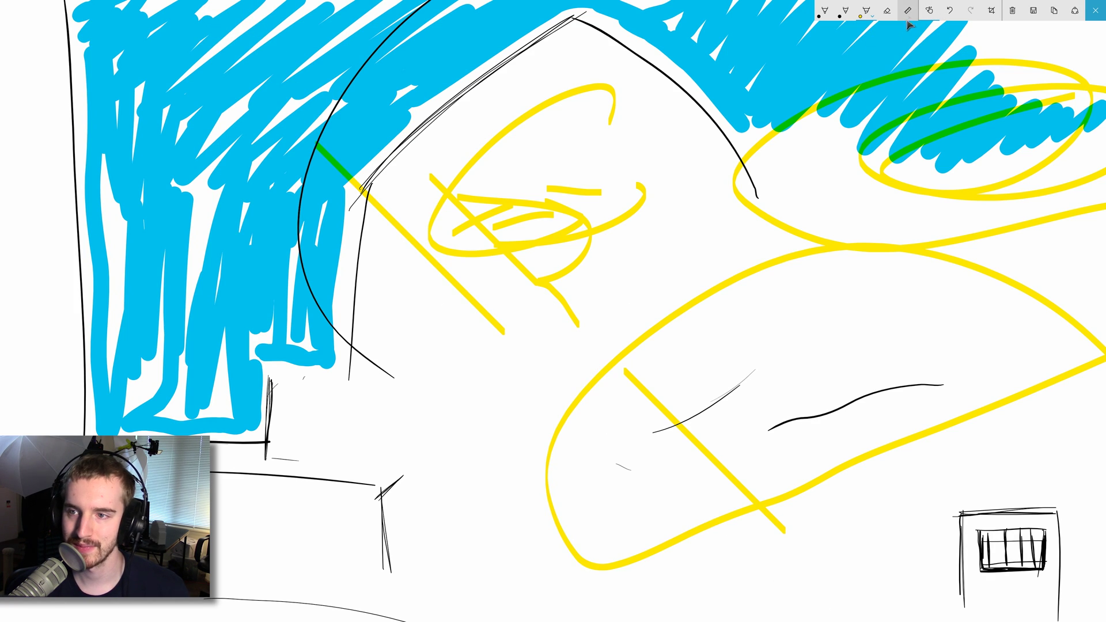
Step: Erase the blue fill and the yellow loops, and scribble grey pencil strokes across the cleared upper middle of the sketch
click(886, 12)
mouse_move(615, 181)
mouse_down()
mouse_move(593, 215)
mouse_move(366, 168)
mouse_move(767, 214)
mouse_up()
click(845, 11)
mouse_move(698, 91)
mouse_down()
mouse_move(780, 175)
mouse_move(747, 140)
mouse_move(772, 279)
mouse_move(694, 271)
mouse_up()
drag(603, 200, 663, 290)
drag(655, 127, 639, 153)
mouse_move(595, 119)
mouse_down()
mouse_move(571, 109)
mouse_move(655, 100)
mouse_up()
drag(649, 92, 716, 88)
Step: Draw thick black ballpoint pen strokes in the sketch's upper right corner and undo the last short ones
click(825, 12)
mouse_move(920, 55)
mouse_down()
mouse_move(895, 112)
mouse_move(908, 108)
mouse_up()
drag(952, 83, 901, 75)
click(869, 12)
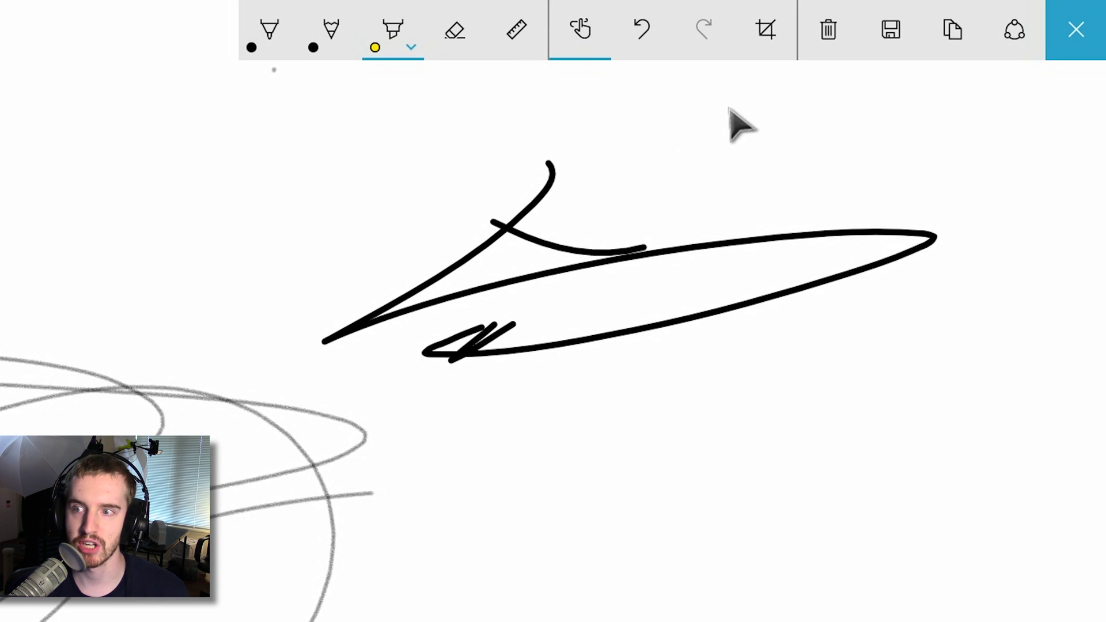
click(640, 45)
Step: Try a crop frame on the sketch and discard it
click(787, 40)
drag(437, 163, 685, 95)
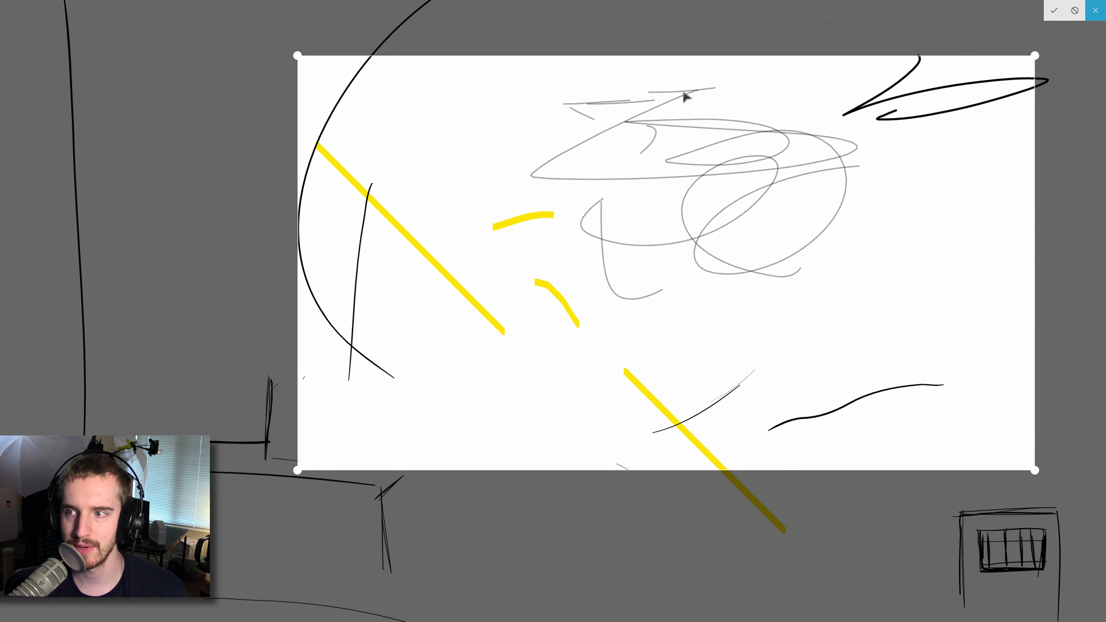
click(1075, 10)
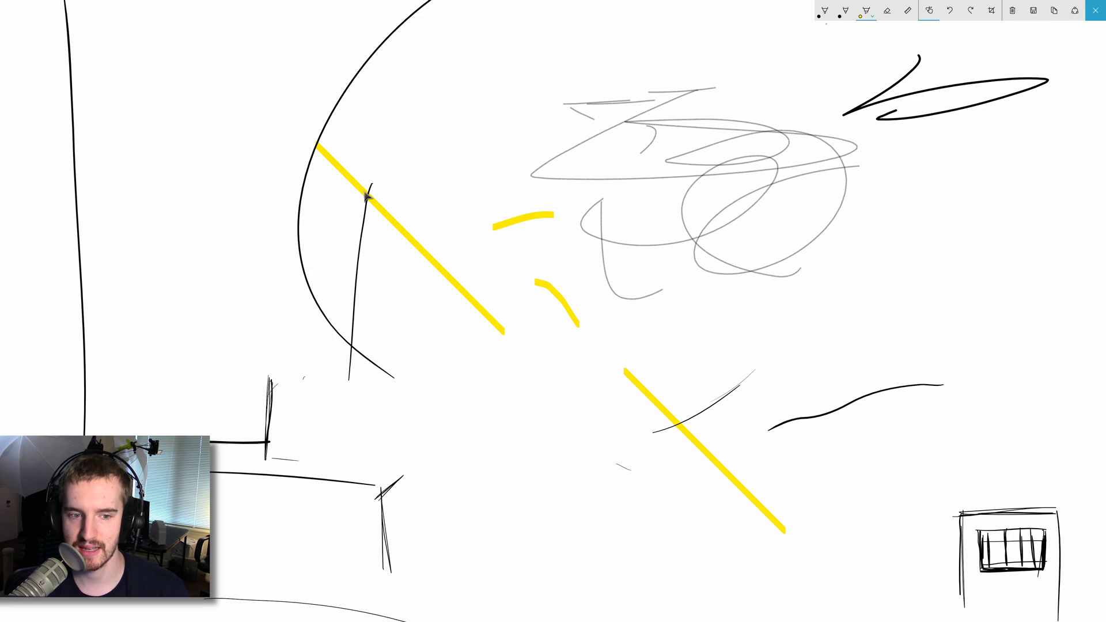
Step: Save the sketch as a PNG file in the 2016 pictures folder
click(1034, 10)
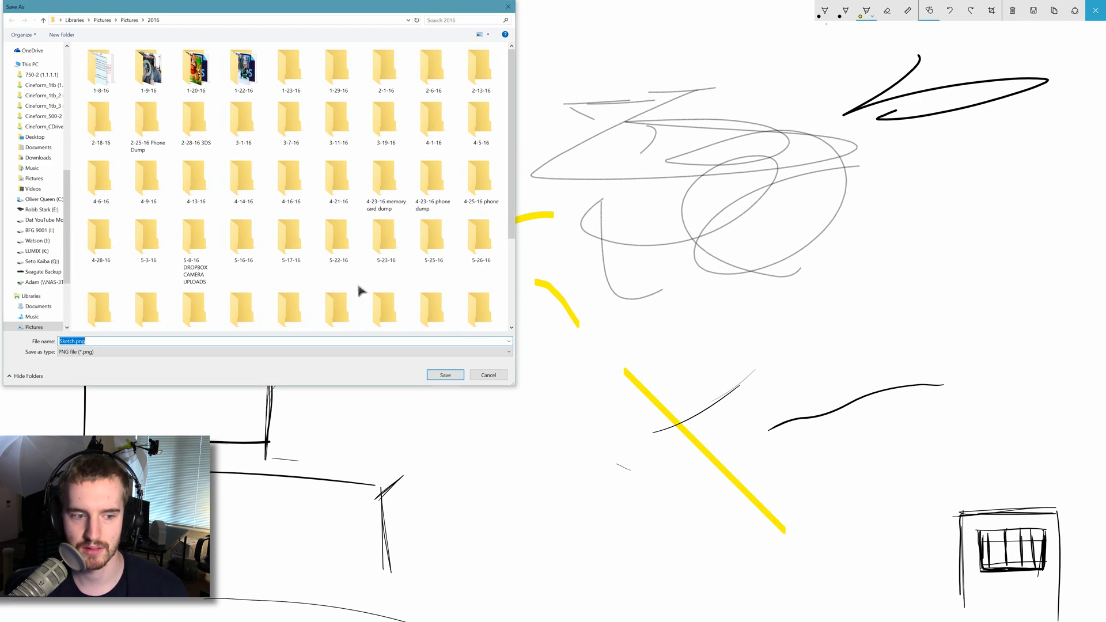
click(446, 376)
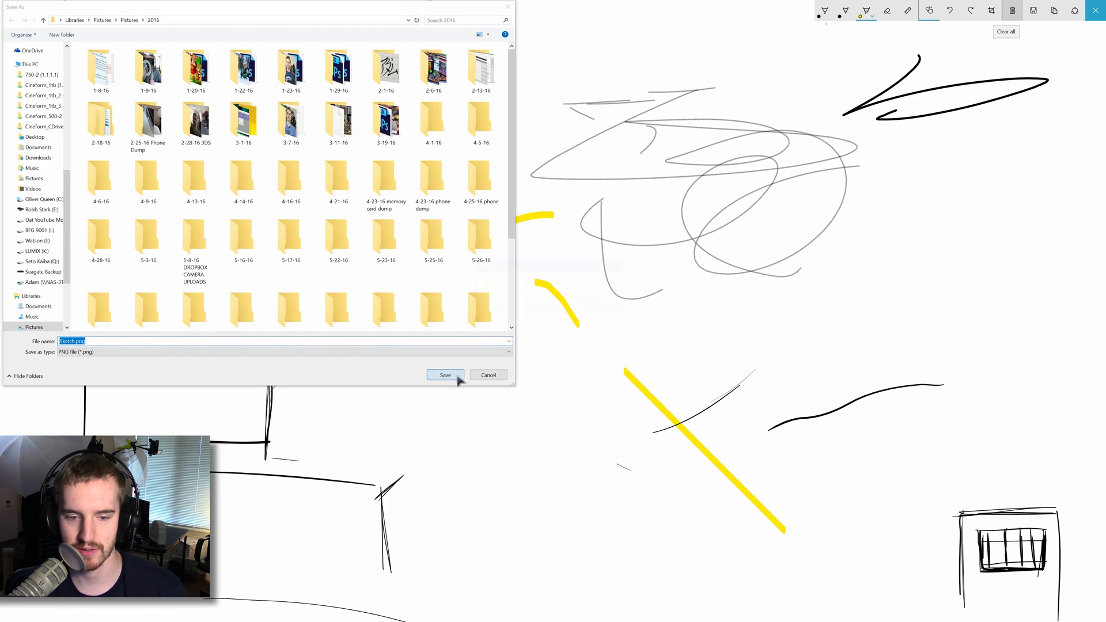
Step: View the sketch's sharing targets, open Twitter's sharing pane and dismiss it
click(1075, 11)
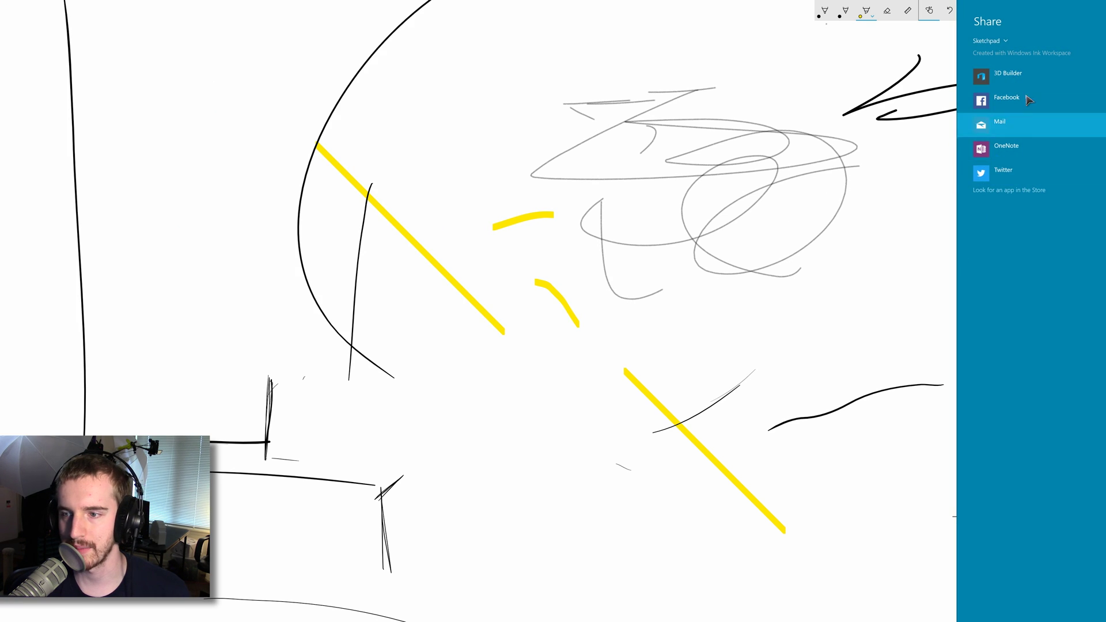
click(1008, 177)
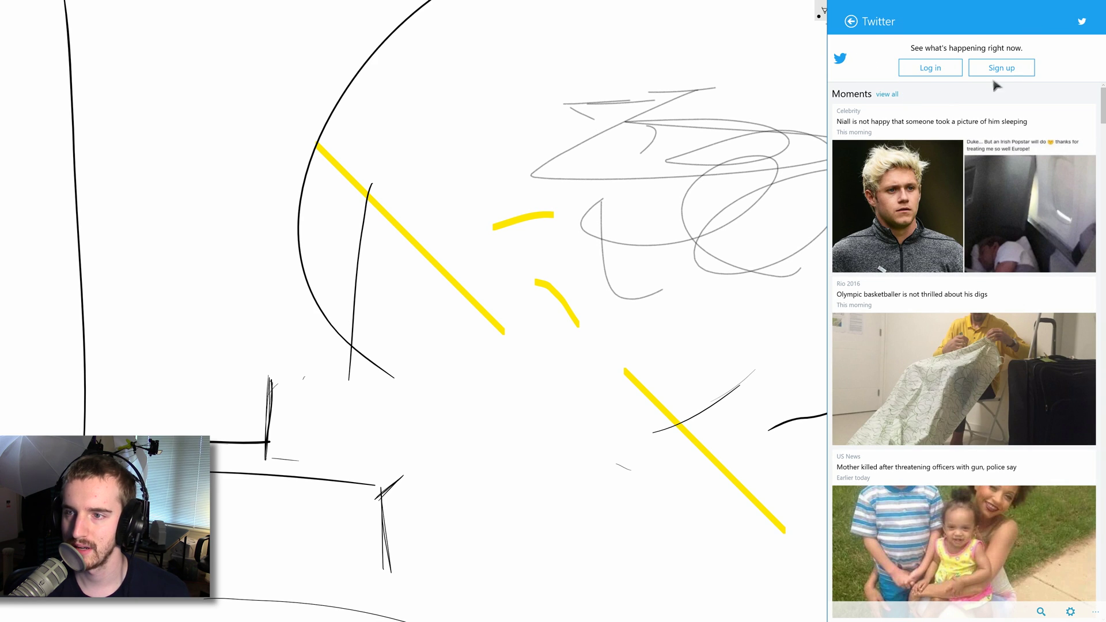
click(790, 55)
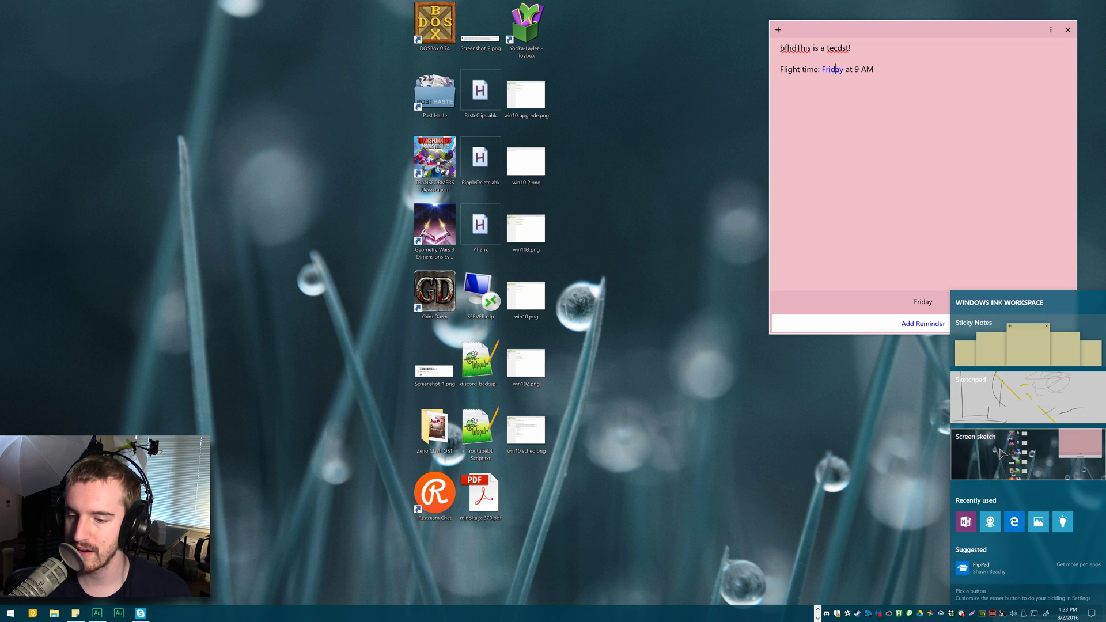
Step: Start a Screen sketch of the desktop and draw red loops over the icons and the sticky note
click(1001, 450)
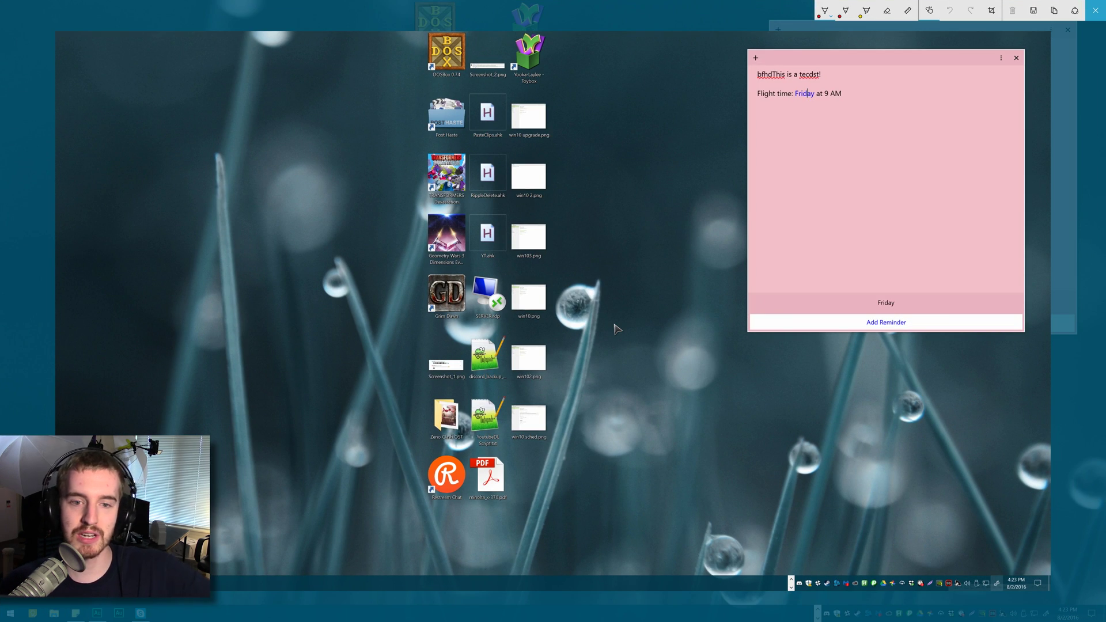
mouse_move(435, 268)
mouse_down()
mouse_move(681, 202)
mouse_move(697, 239)
mouse_up()
mouse_move(754, 354)
mouse_down()
mouse_move(783, 250)
mouse_move(962, 308)
mouse_move(934, 331)
mouse_up()
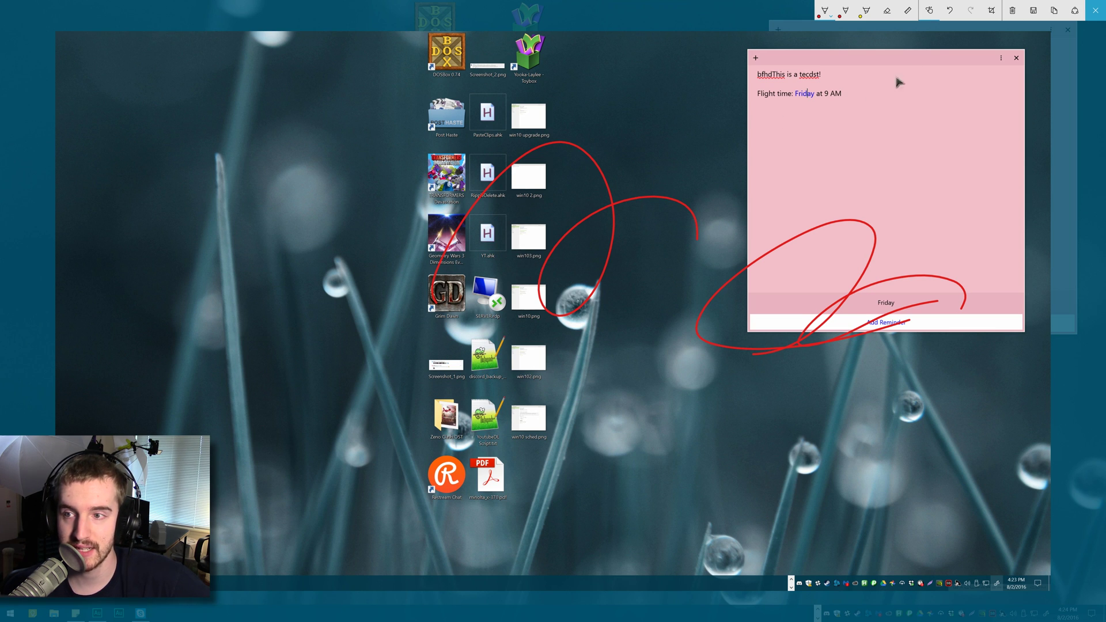
Step: Try a crop frame on the desktop capture and leave the screen sketch
click(992, 10)
drag(719, 213, 597, 199)
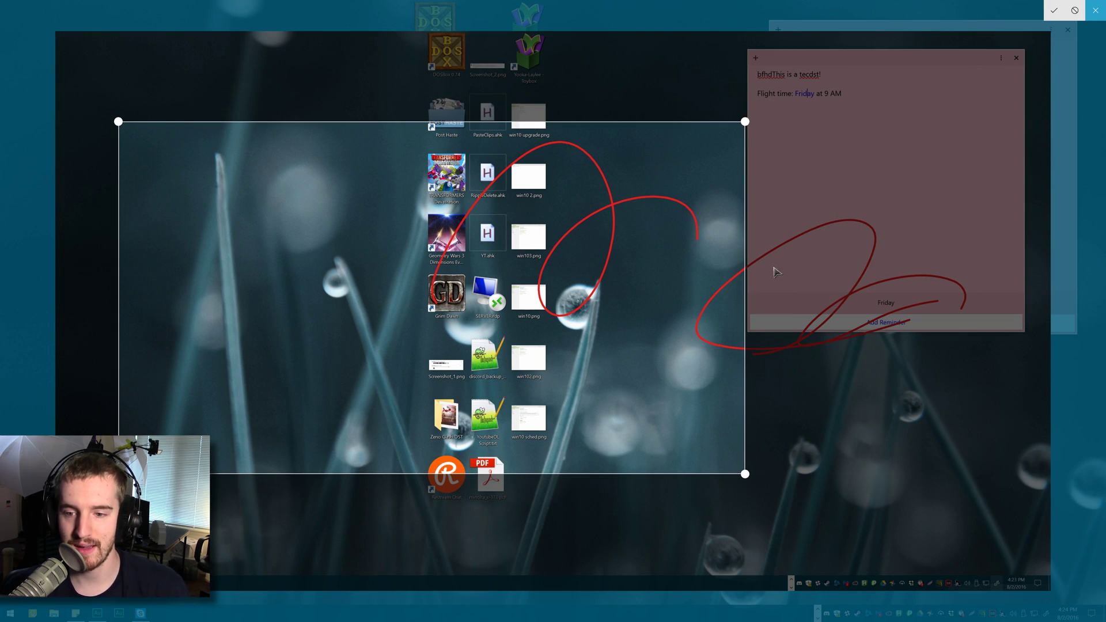
key(Escape)
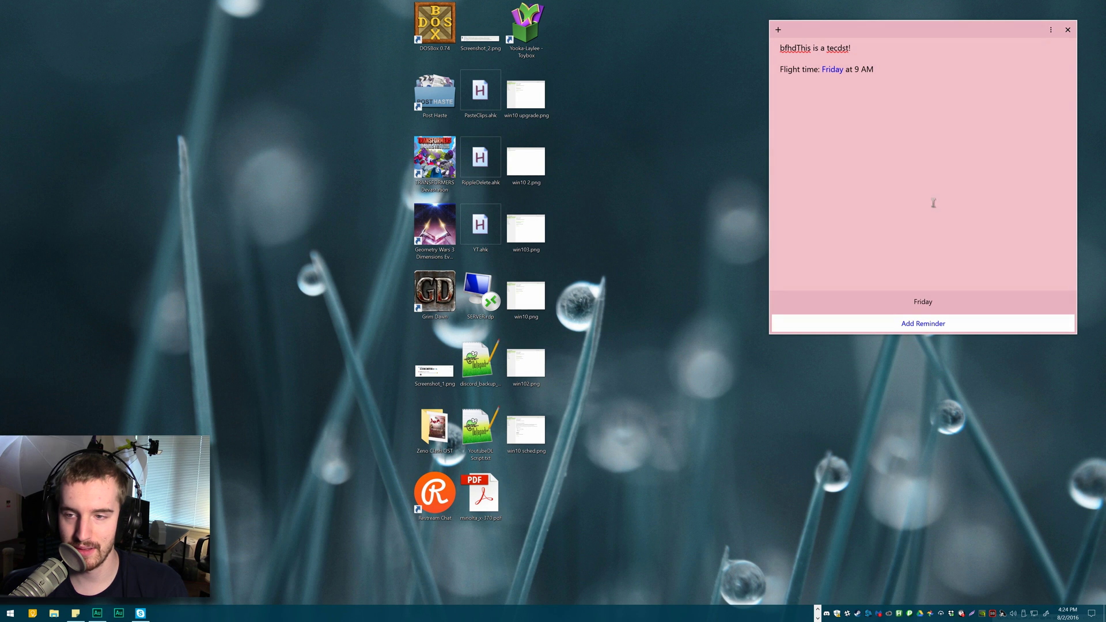
Step: Open a File Explorer window and move it clear of the sticky note
click(5, 617)
click(72, 616)
click(54, 613)
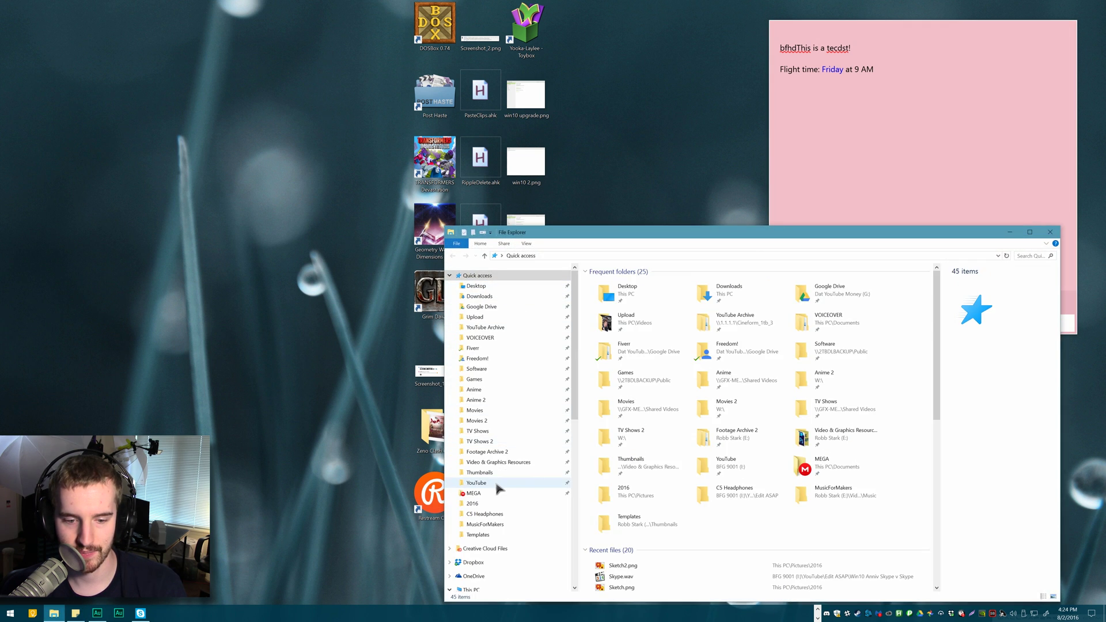
drag(643, 232, 317, 155)
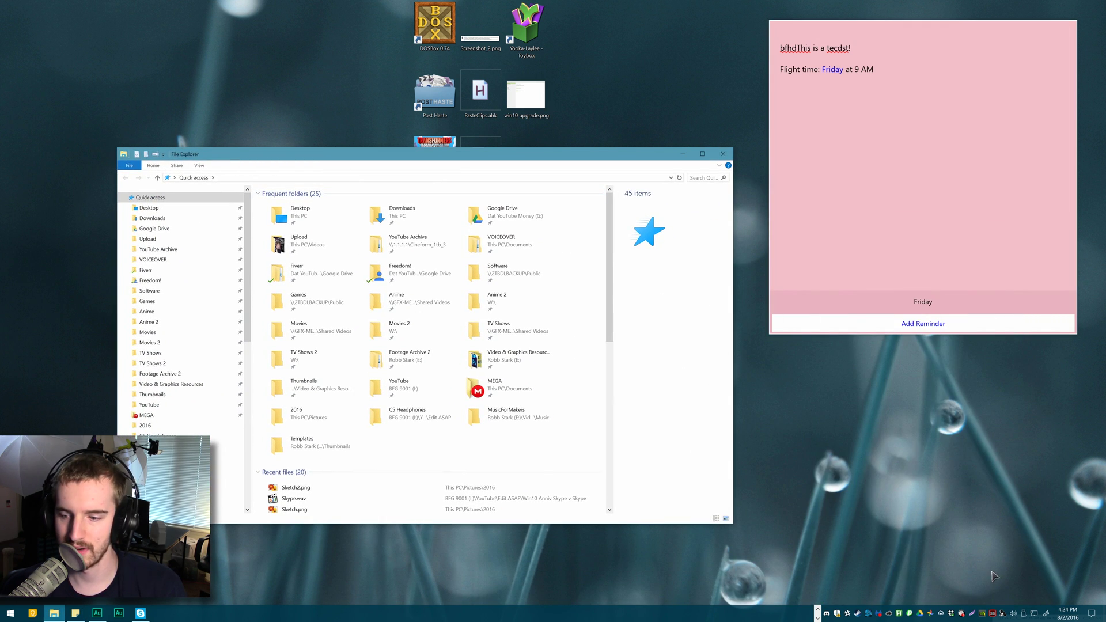
Step: Start a Screen sketch of the desktop, scribble red loops over the File Explorer folders and leave the sketch
click(1045, 614)
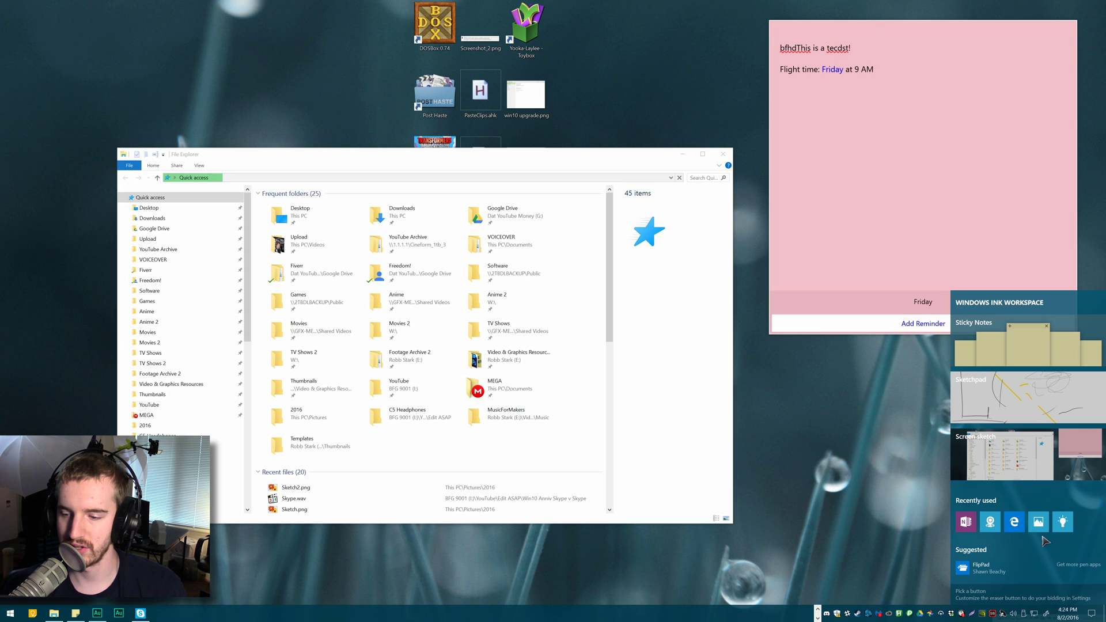
click(1017, 471)
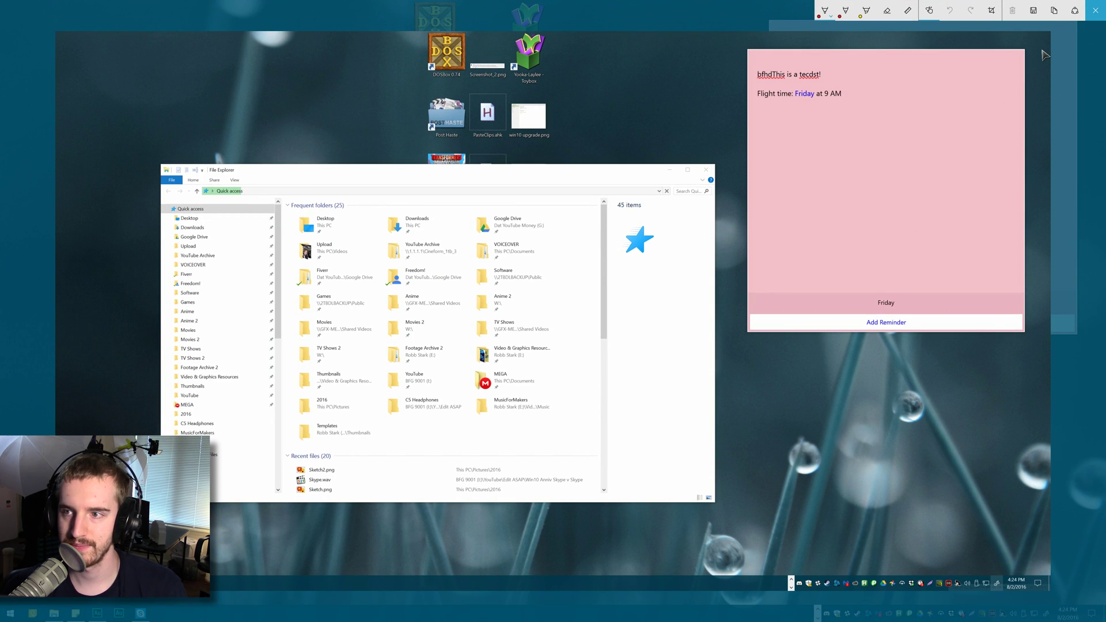
mouse_move(437, 200)
mouse_down()
mouse_move(231, 225)
mouse_move(561, 349)
mouse_move(311, 288)
mouse_move(372, 181)
mouse_move(438, 228)
mouse_move(424, 286)
mouse_up()
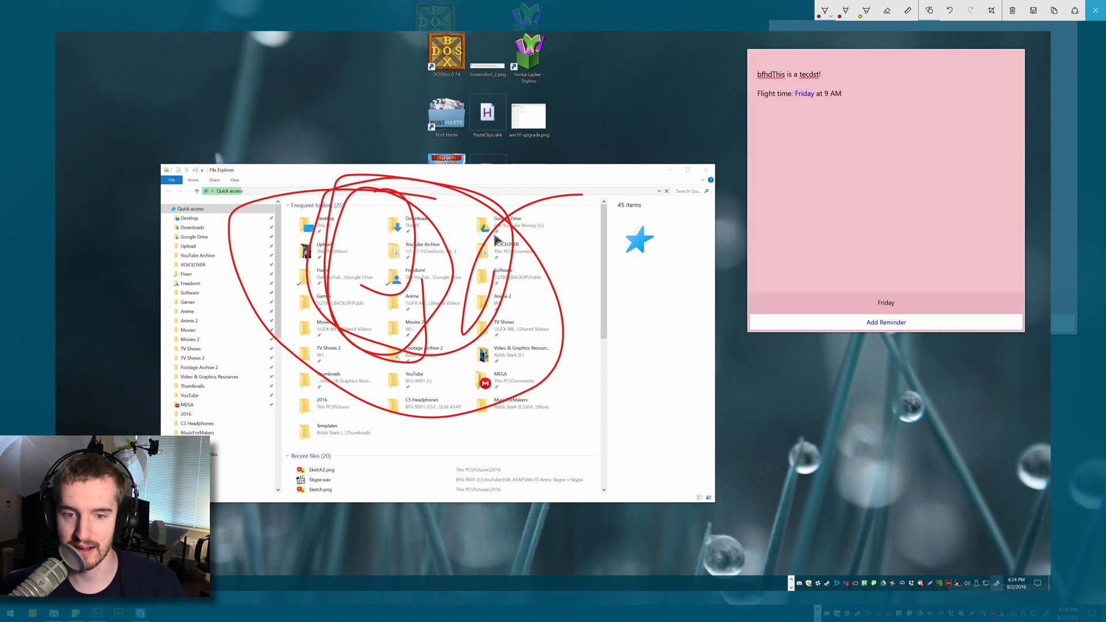
mouse_move(360, 261)
mouse_down()
mouse_move(340, 216)
mouse_move(427, 165)
mouse_up()
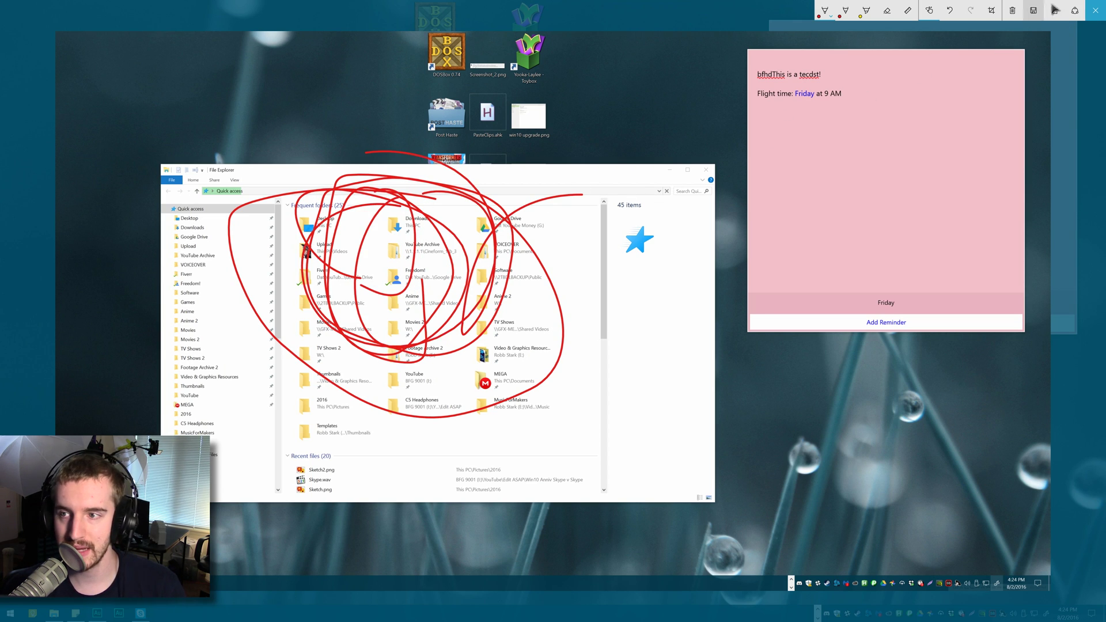
click(1095, 9)
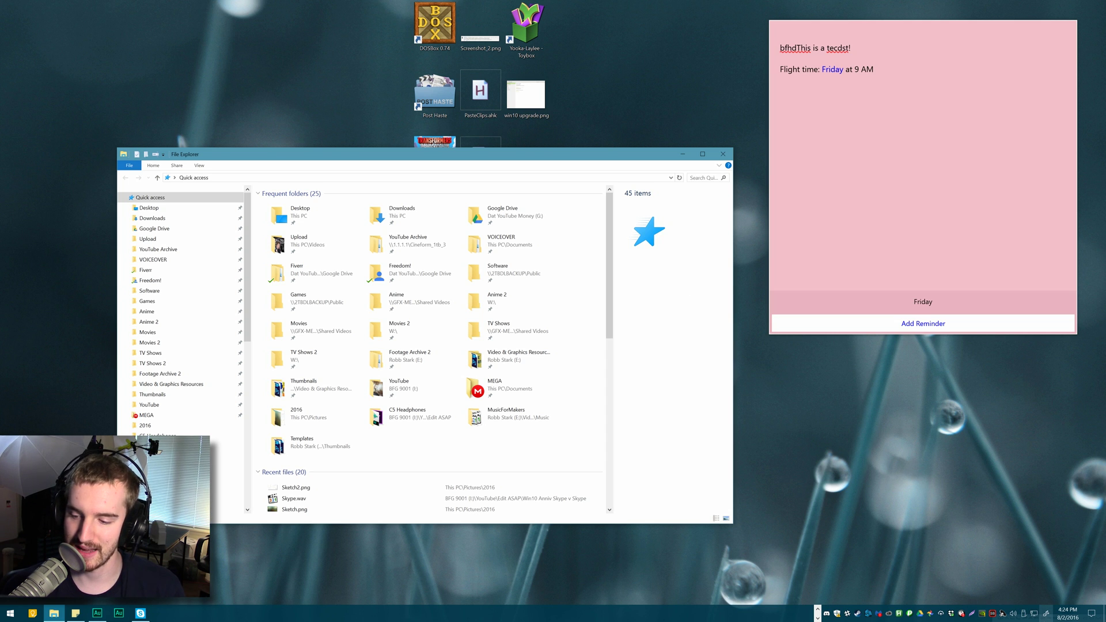
Step: Start a fresh Screen sketch, view its sharing targets and copy the capture before leaving it
click(1046, 614)
click(1015, 464)
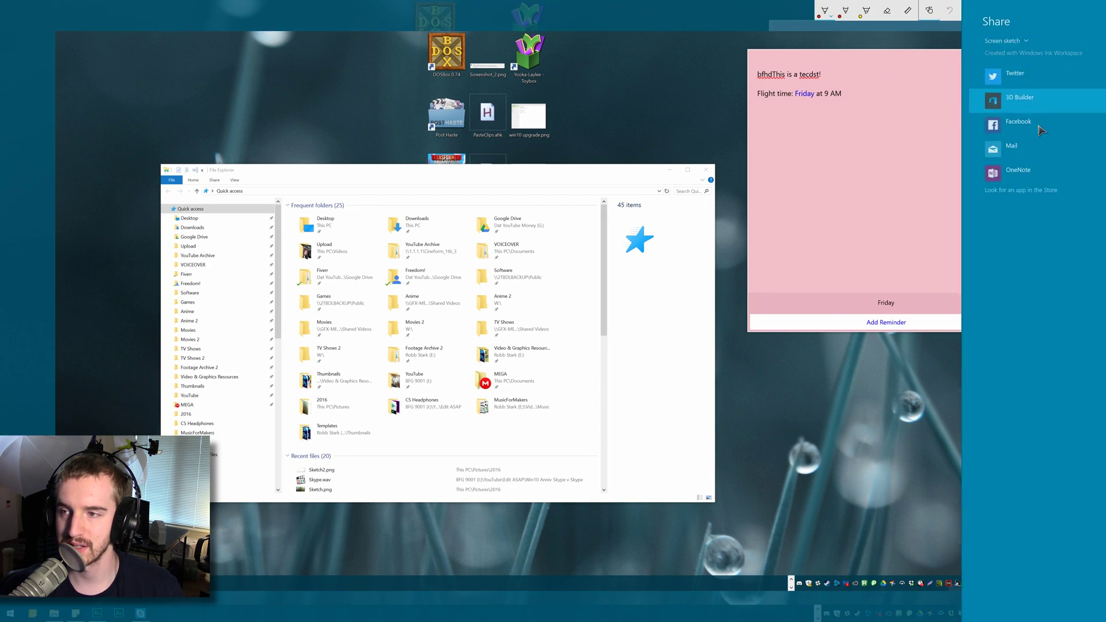
click(912, 56)
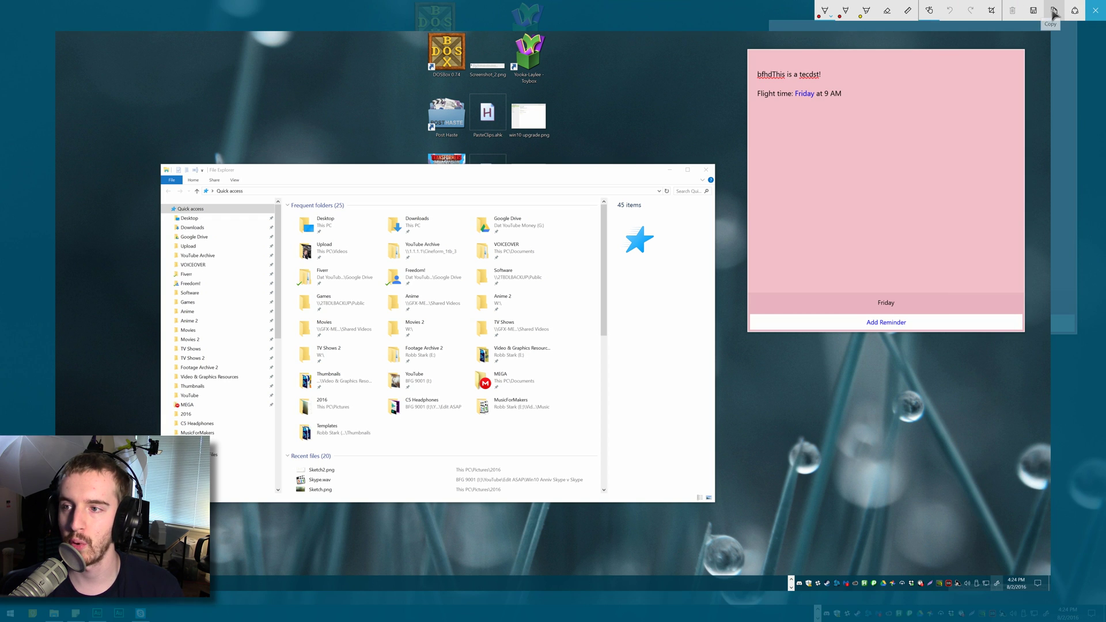
click(1052, 11)
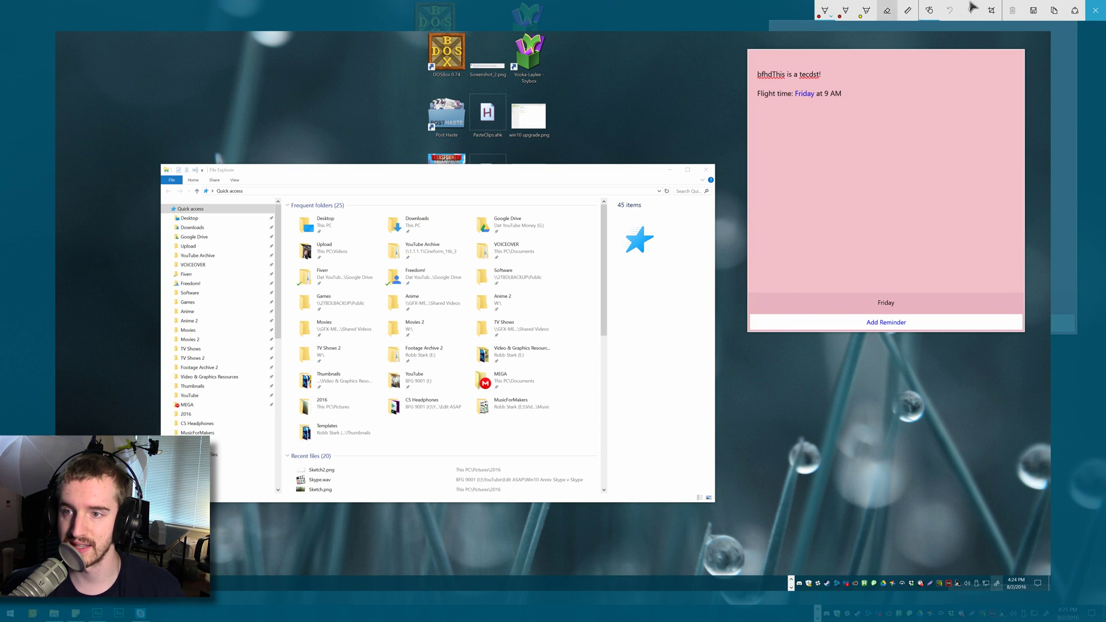
click(1096, 10)
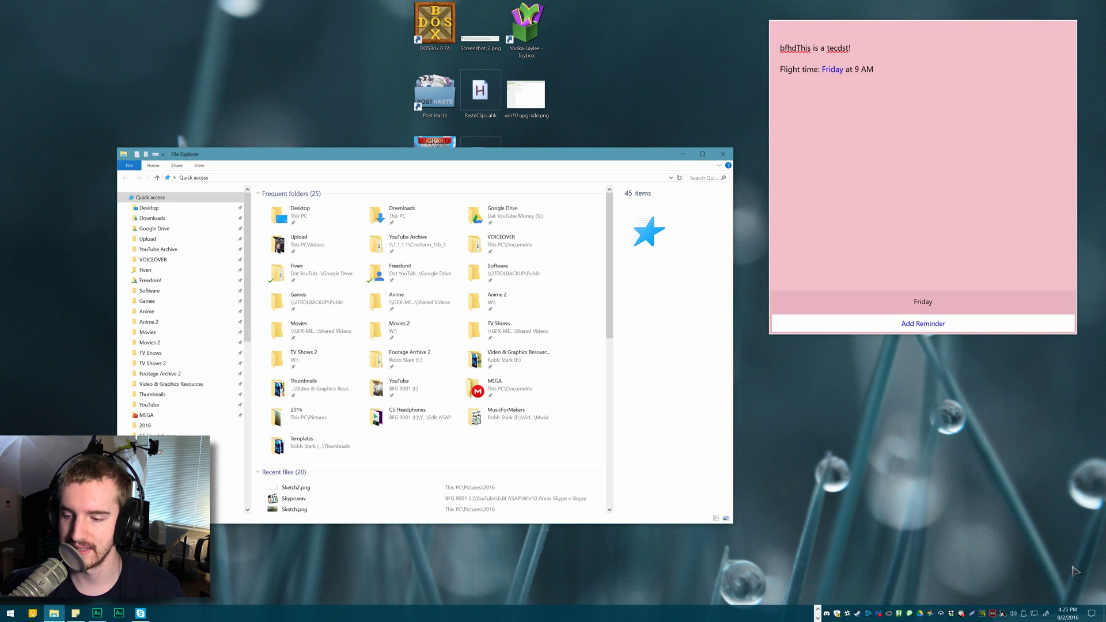
Step: Open Maps from the Ink Workspace's recently used apps, pass its welcome page and close it
click(1047, 614)
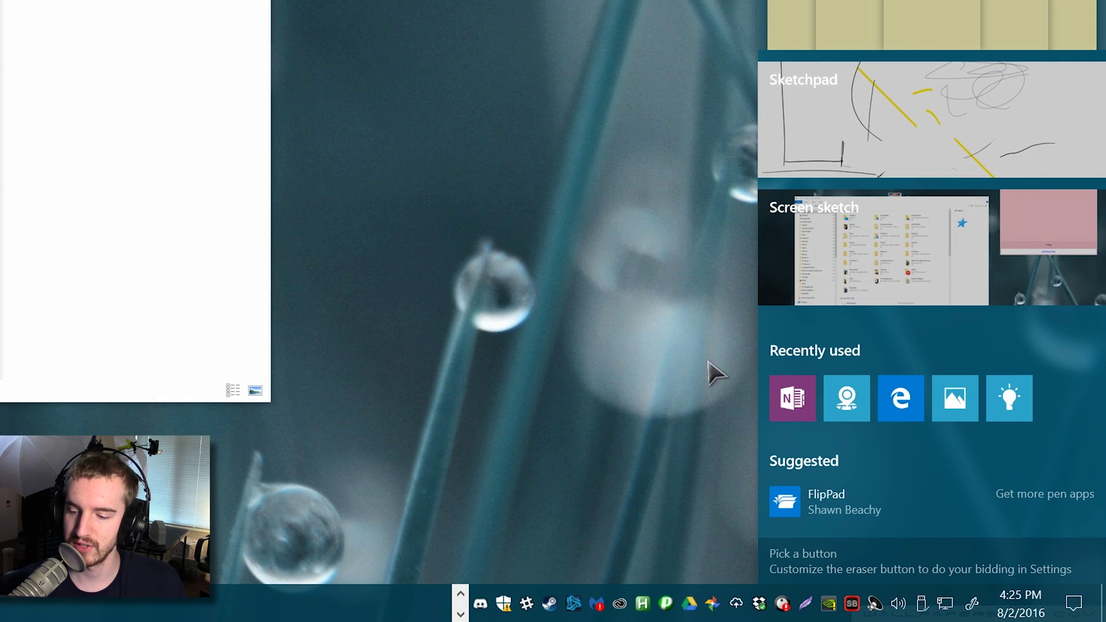
click(846, 406)
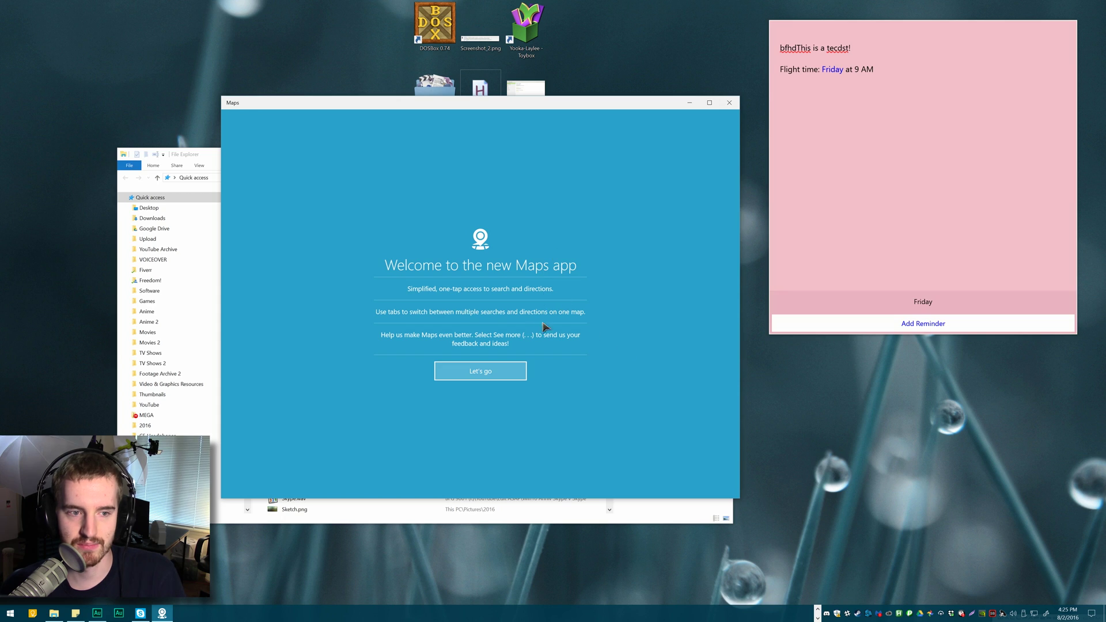
click(483, 373)
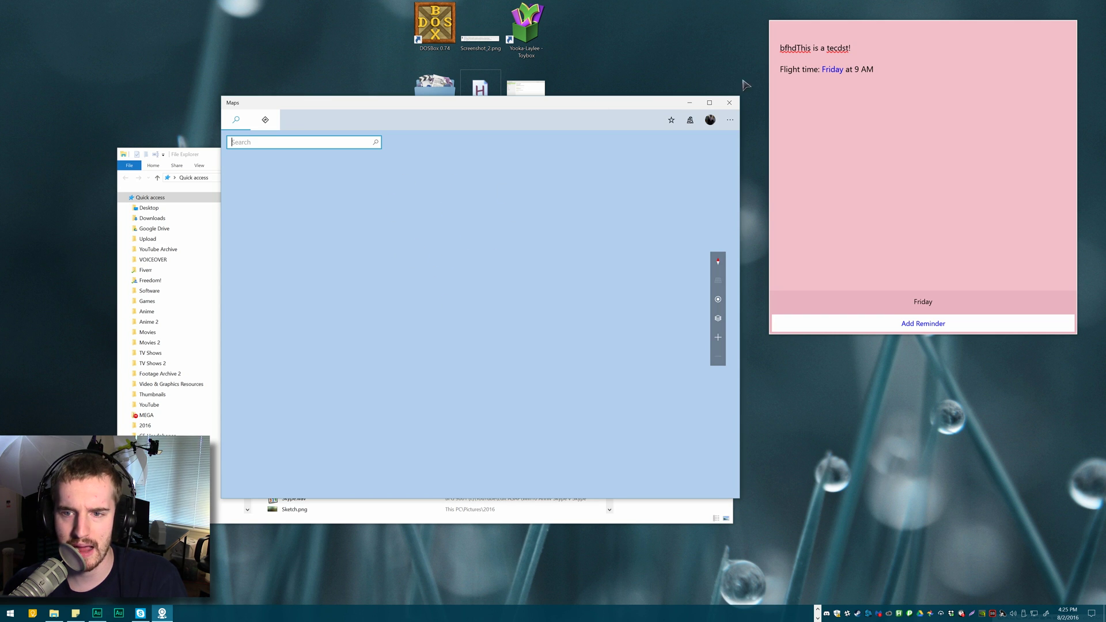
click(730, 103)
Step: Follow the Ink Workspace's suggestion about customizing the eraser button to Windows Settings and close the Settings window
click(1047, 614)
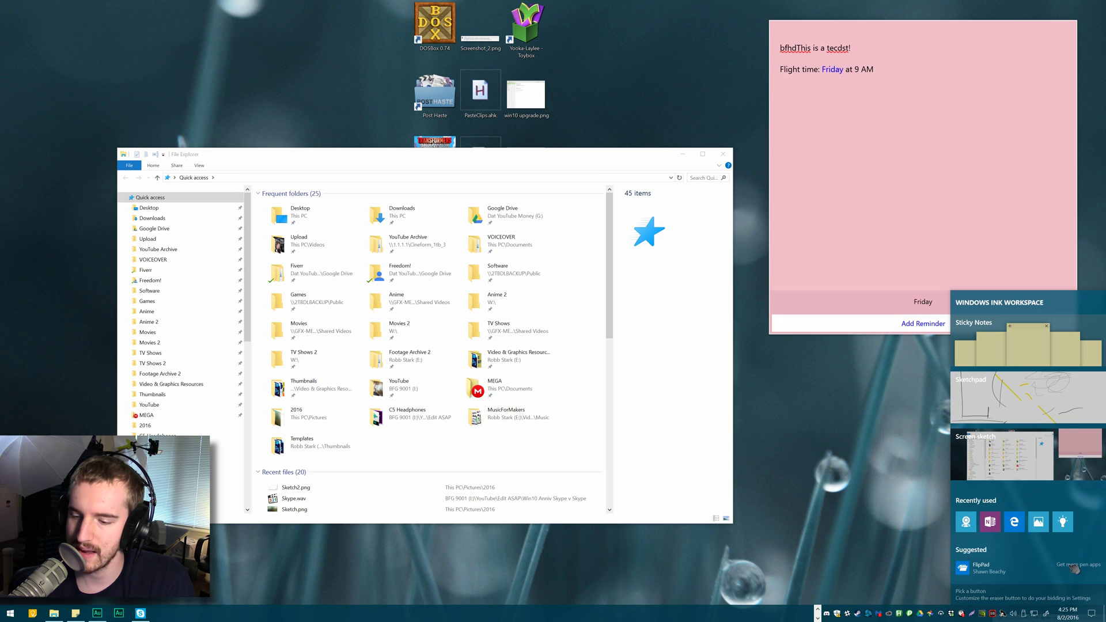
click(997, 603)
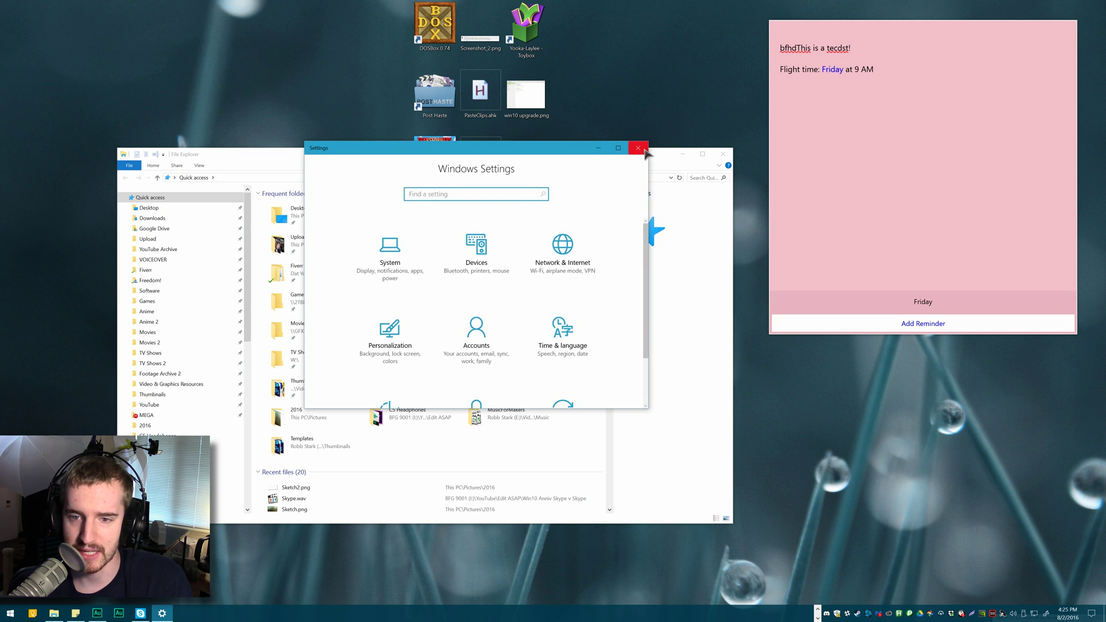
click(638, 148)
Step: Open the Store's Windows Ink app collection from the Ink Workspace and download Lazy Paint: No Talent, No Problem
click(1046, 611)
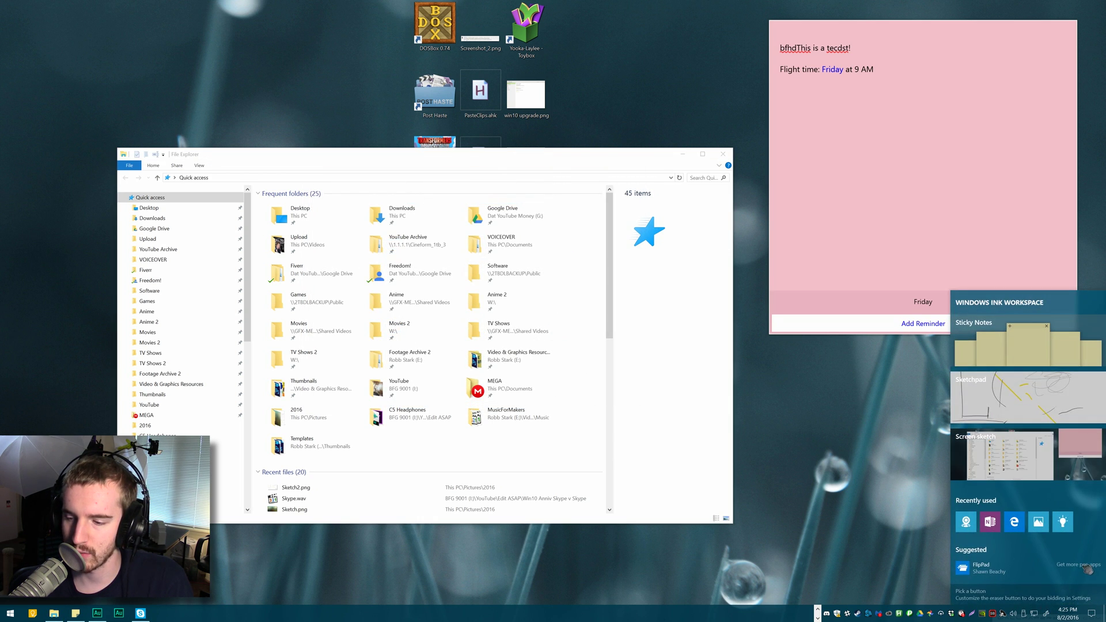
click(1083, 564)
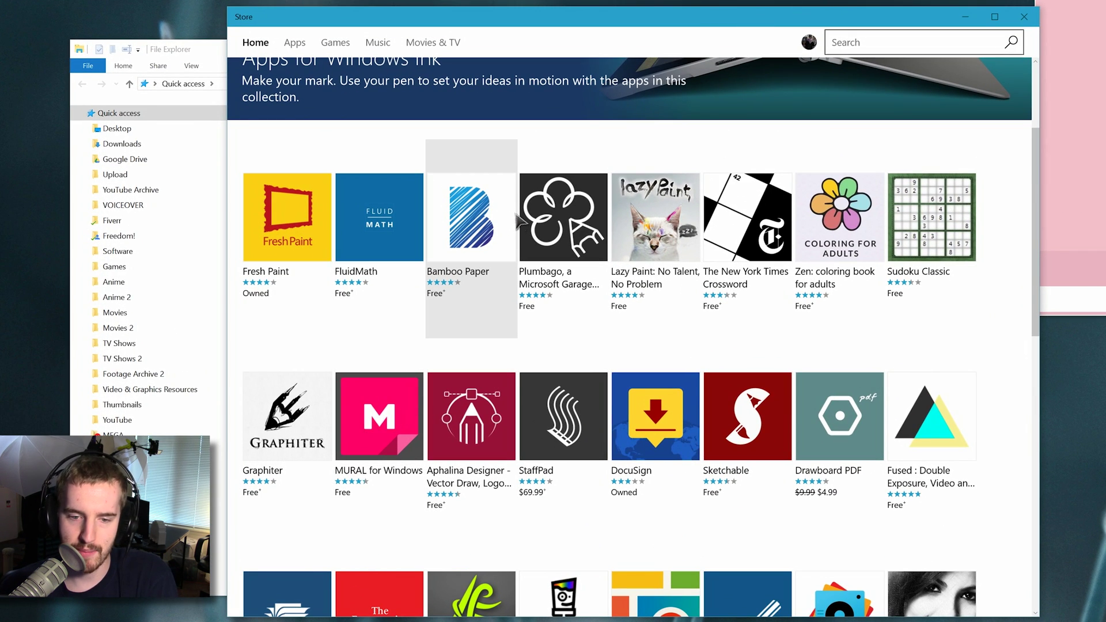
click(665, 246)
click(373, 199)
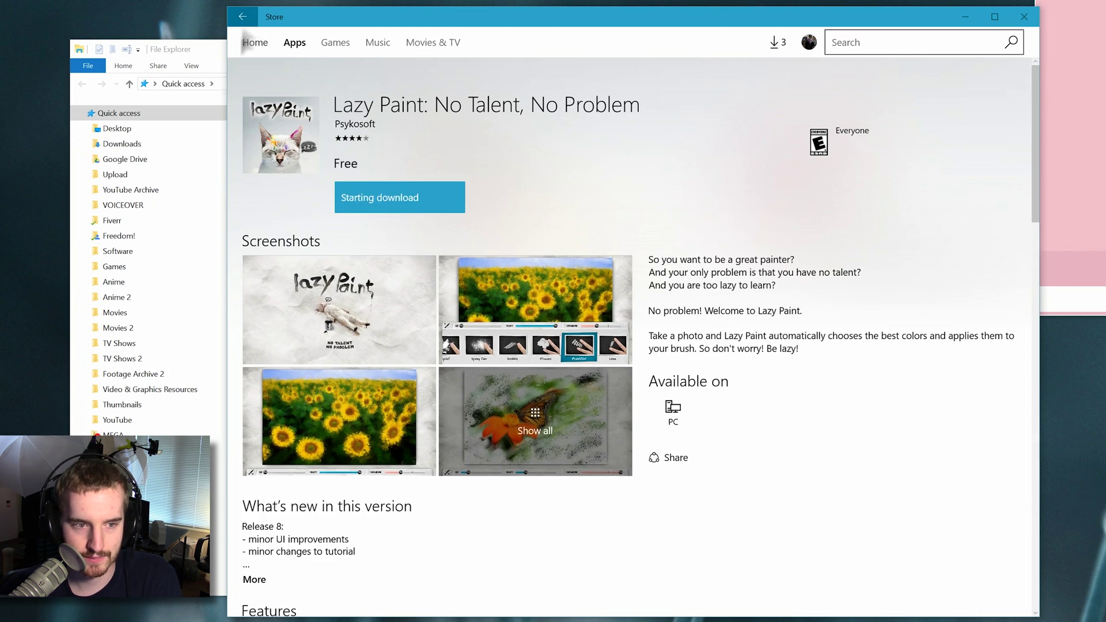
Step: Return to the Windows Ink collection, browse it to the end and launch Lazy Paint
key(alt+Left)
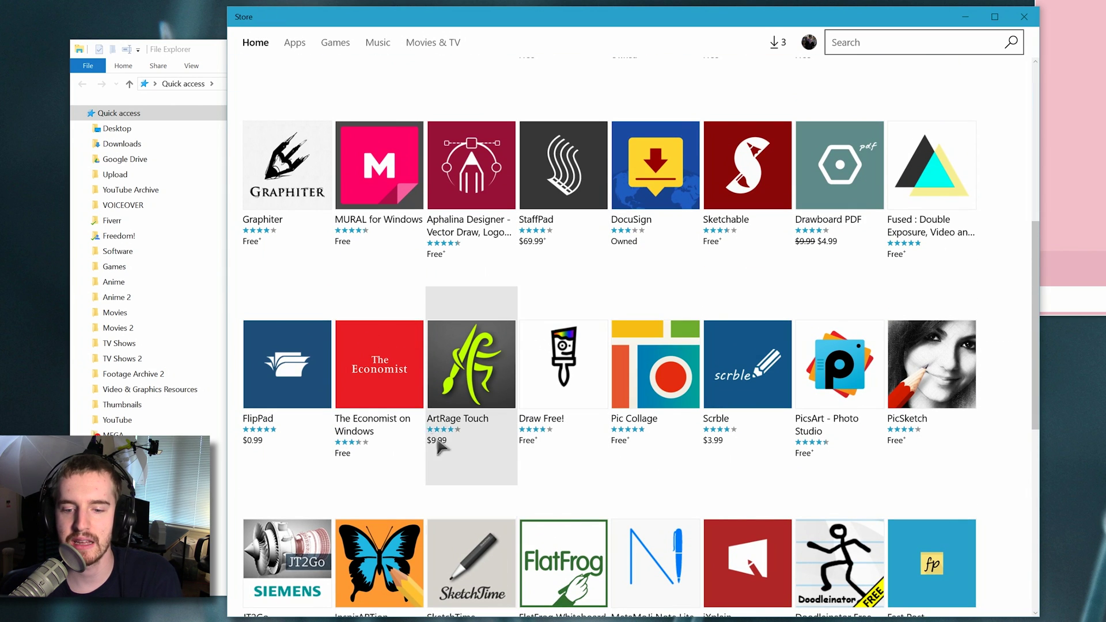
scroll(488, 346, down, 8)
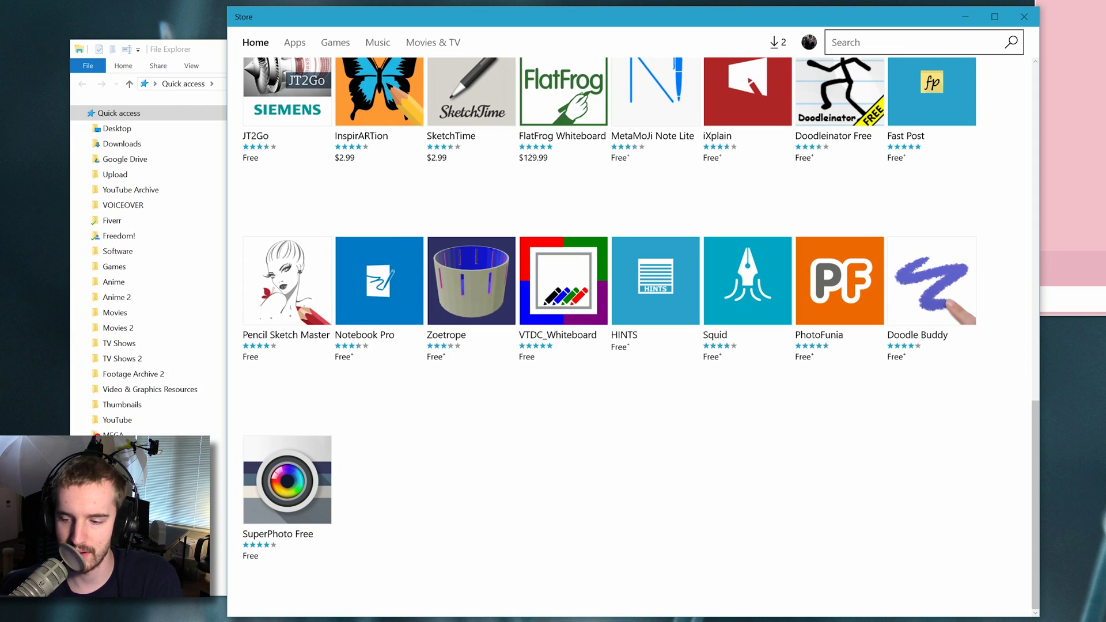
click(706, 621)
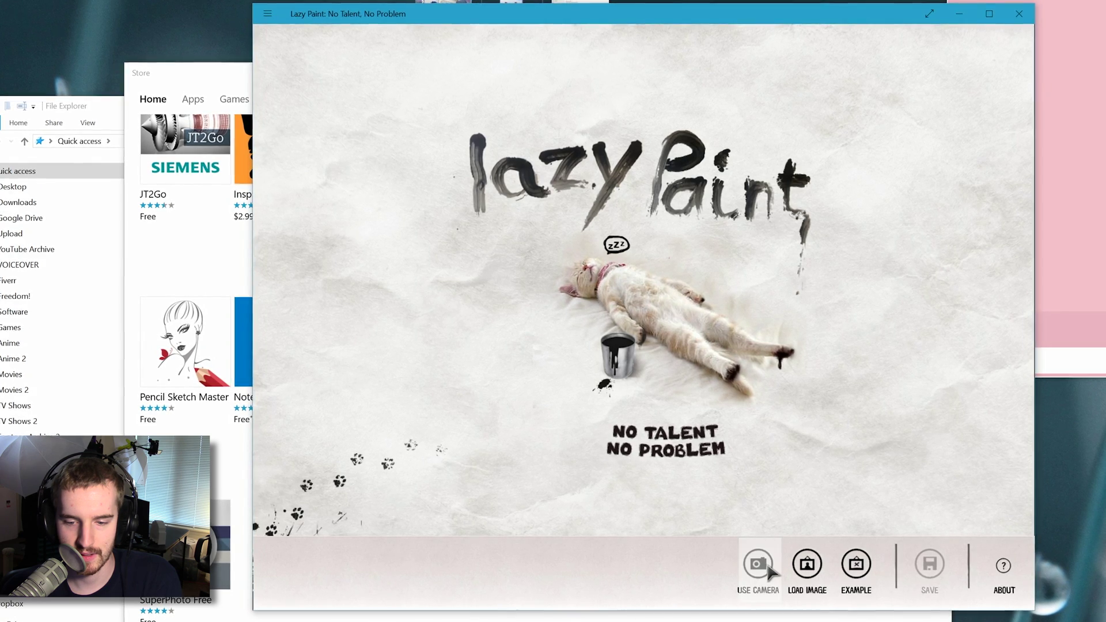
Step: Take a webcam photo in Lazy Paint and accept it as the picture to paint
click(759, 562)
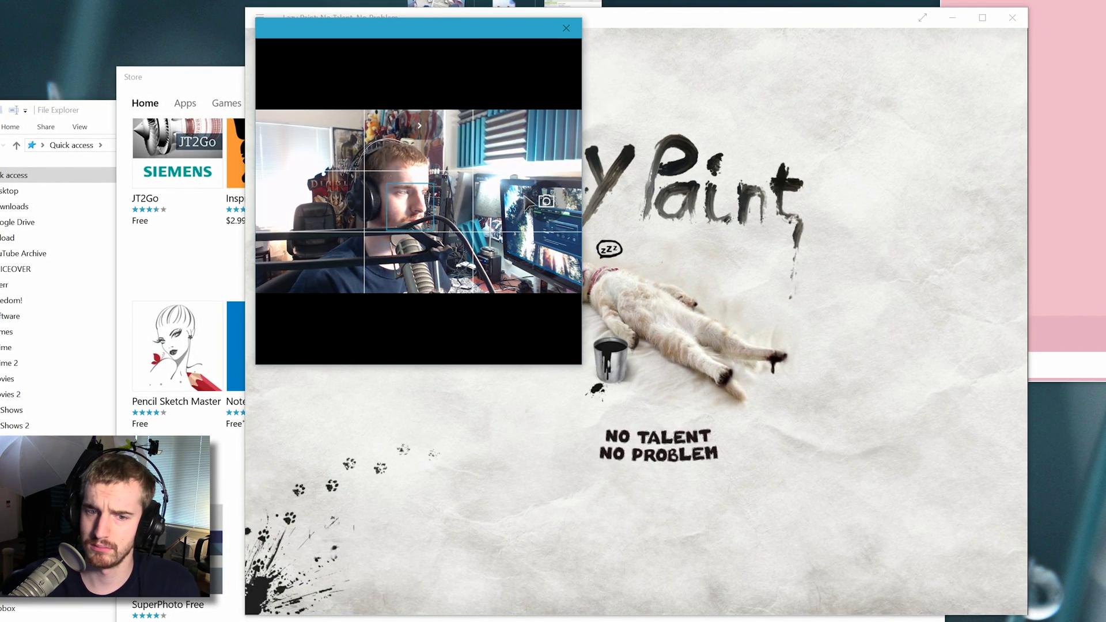
click(551, 212)
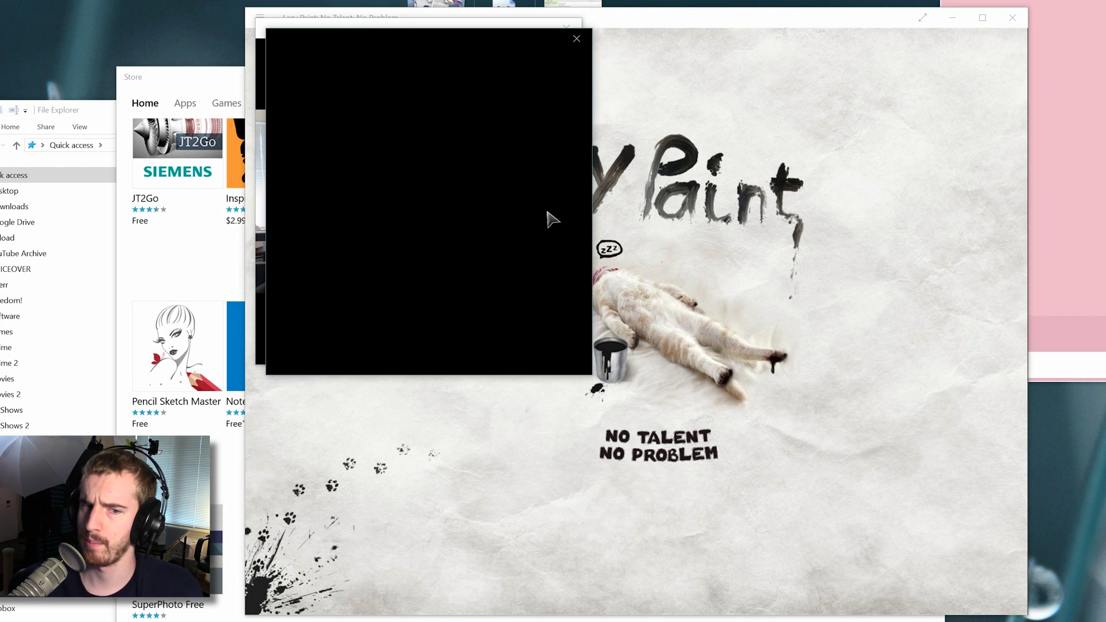
mouse_move(517, 229)
mouse_down()
mouse_move(494, 216)
mouse_move(524, 236)
mouse_up()
click(488, 73)
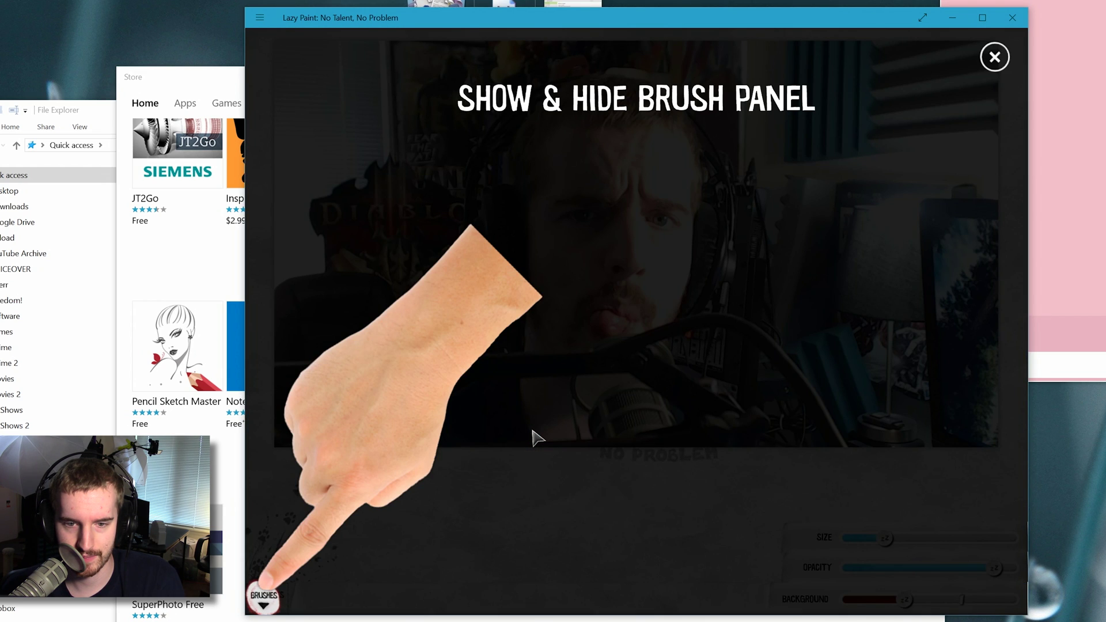
Step: Work through the tutorial overlays on the brush panel and the brush size and precision sliders
click(277, 601)
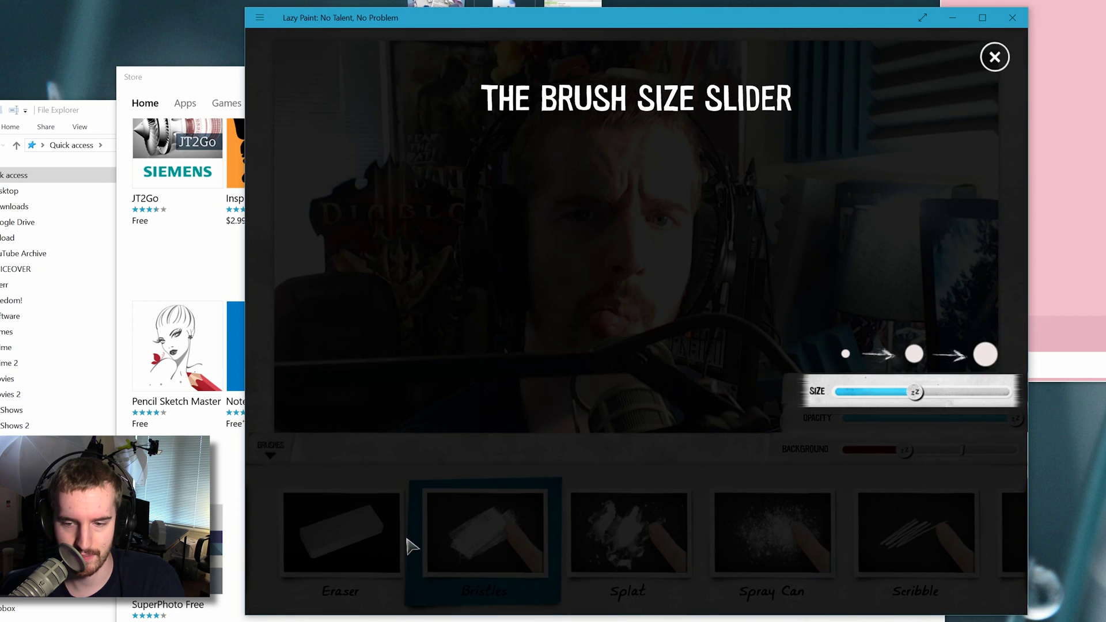
click(931, 435)
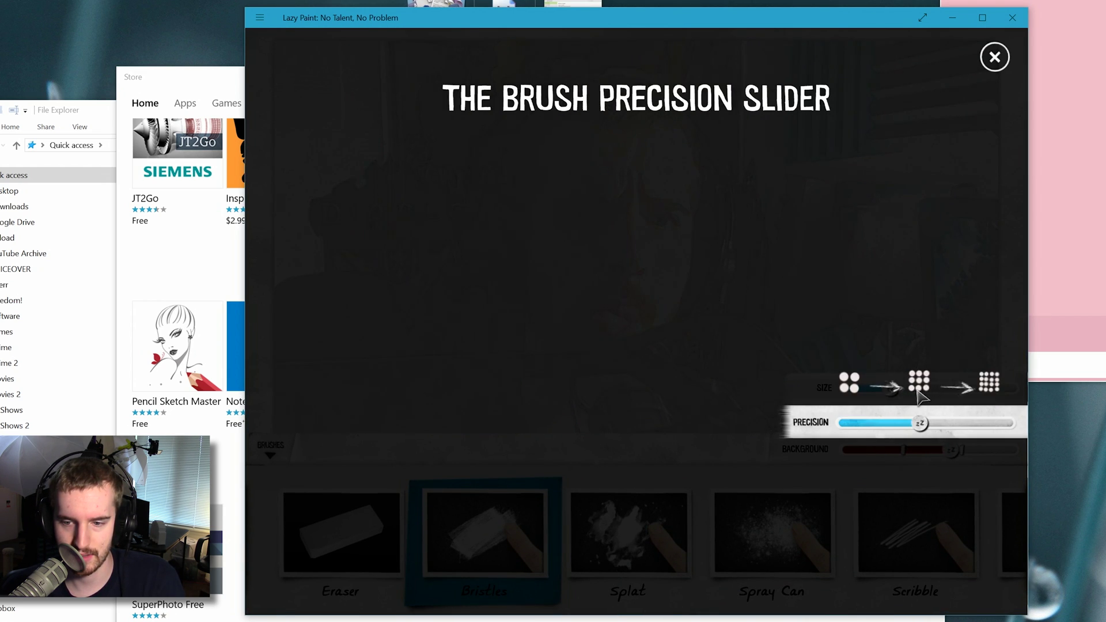
click(918, 394)
click(717, 536)
click(818, 567)
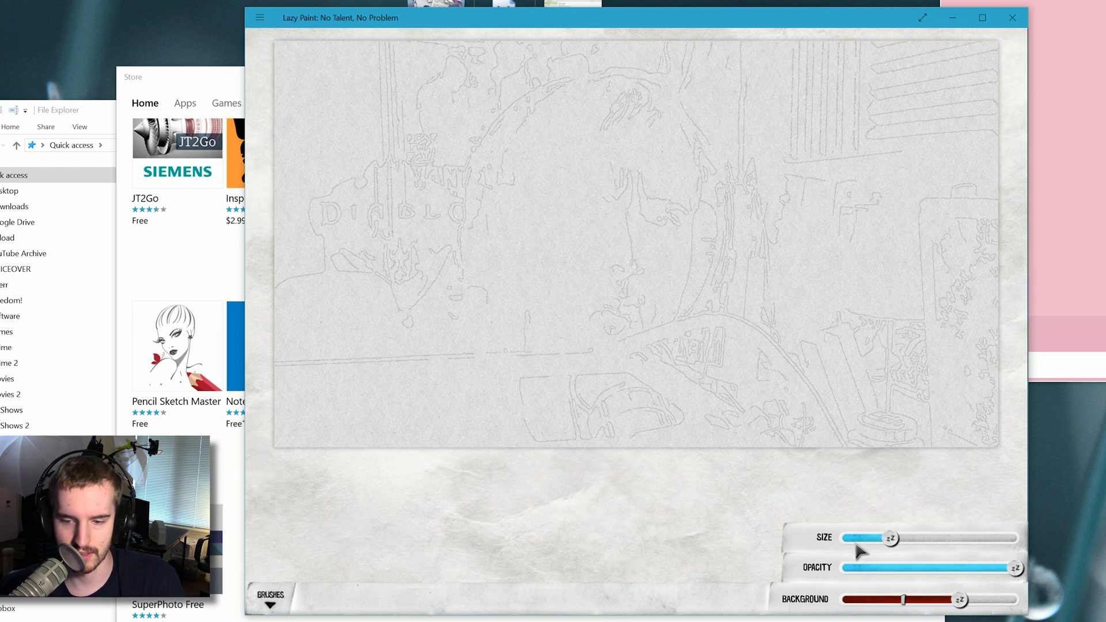
Step: Raise the brush size to about 70% of its range and paint over the whole outlined photo with Bristles
drag(886, 537, 957, 537)
mouse_move(510, 344)
mouse_down()
mouse_move(784, 112)
mouse_move(372, 312)
mouse_move(405, 375)
mouse_move(358, 264)
mouse_move(669, 63)
mouse_move(338, 148)
mouse_move(295, 104)
mouse_move(645, 51)
mouse_move(254, 110)
mouse_move(837, 217)
mouse_move(702, 216)
mouse_move(333, 491)
mouse_move(927, 247)
mouse_move(299, 444)
mouse_move(626, 407)
mouse_move(671, 325)
mouse_move(753, 456)
mouse_move(744, 291)
mouse_move(605, 438)
mouse_move(289, 354)
mouse_move(299, 242)
mouse_move(390, 170)
mouse_move(594, 271)
mouse_move(746, 69)
mouse_move(673, 124)
mouse_move(925, 297)
mouse_move(941, 165)
mouse_move(904, 257)
mouse_move(953, 404)
mouse_move(907, 487)
mouse_move(1015, 321)
mouse_move(1000, 162)
mouse_move(804, 469)
mouse_move(753, 457)
mouse_move(709, 259)
mouse_move(531, 455)
mouse_move(334, 357)
mouse_move(302, 380)
mouse_move(440, 427)
mouse_move(257, 153)
mouse_move(328, 136)
mouse_move(298, 233)
mouse_up()
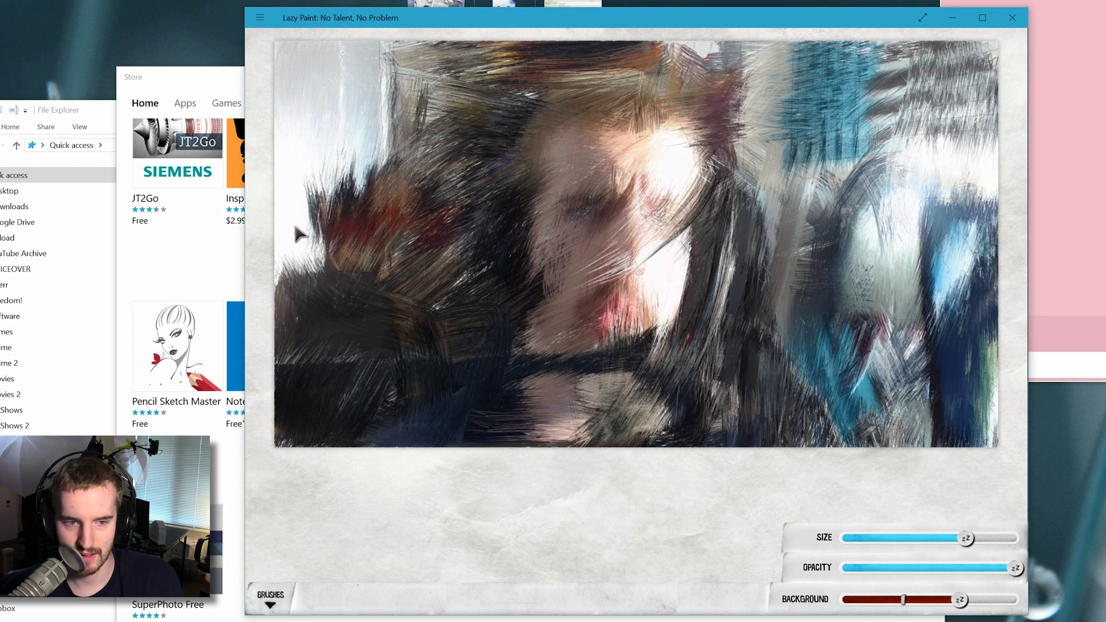
mouse_move(668, 322)
mouse_down()
mouse_move(605, 219)
mouse_move(593, 136)
mouse_move(570, 242)
mouse_move(649, 218)
mouse_move(582, 271)
mouse_move(622, 328)
mouse_move(599, 444)
mouse_up()
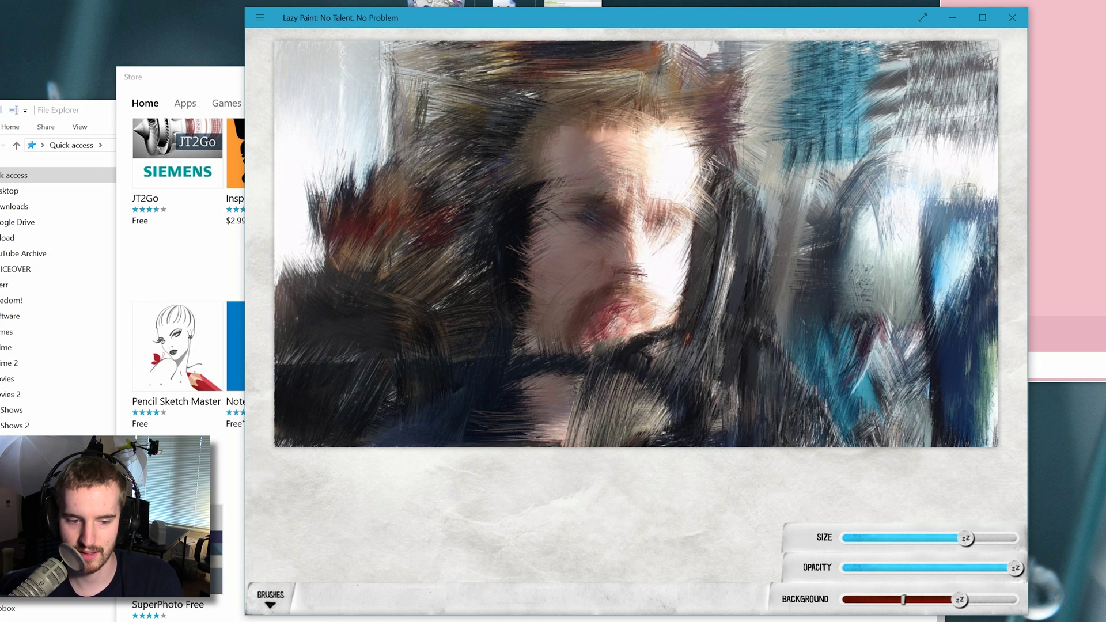
Step: Lower the Background setting to about a quarter of its range, brush over the shirt and select the brush after Scribble
mouse_move(961, 600)
mouse_down()
mouse_move(834, 600)
mouse_move(890, 601)
mouse_up()
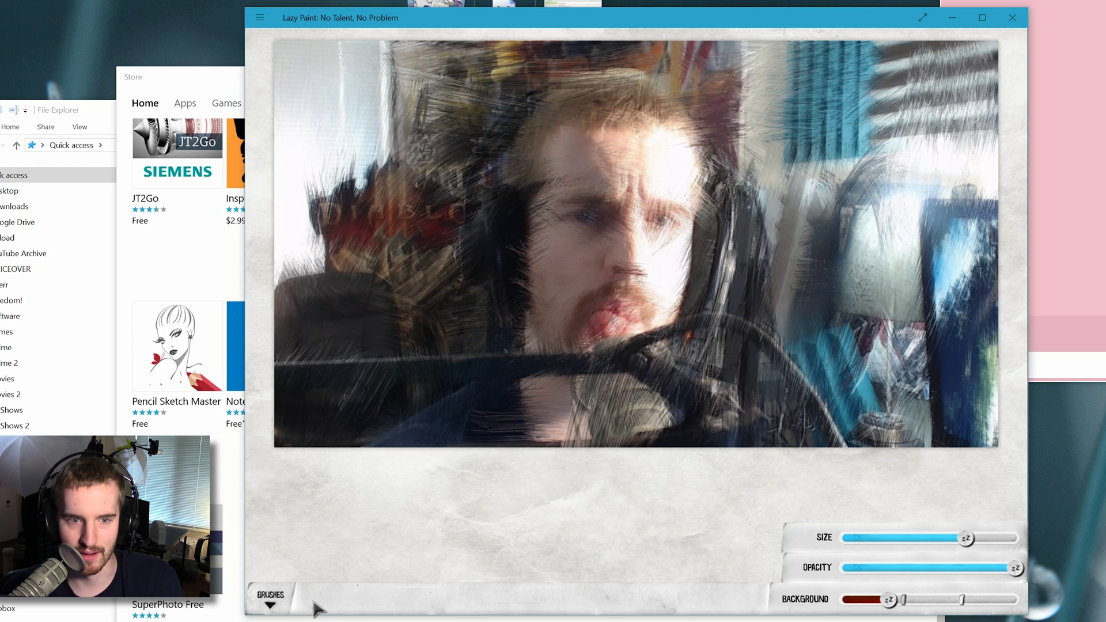
drag(526, 433, 566, 316)
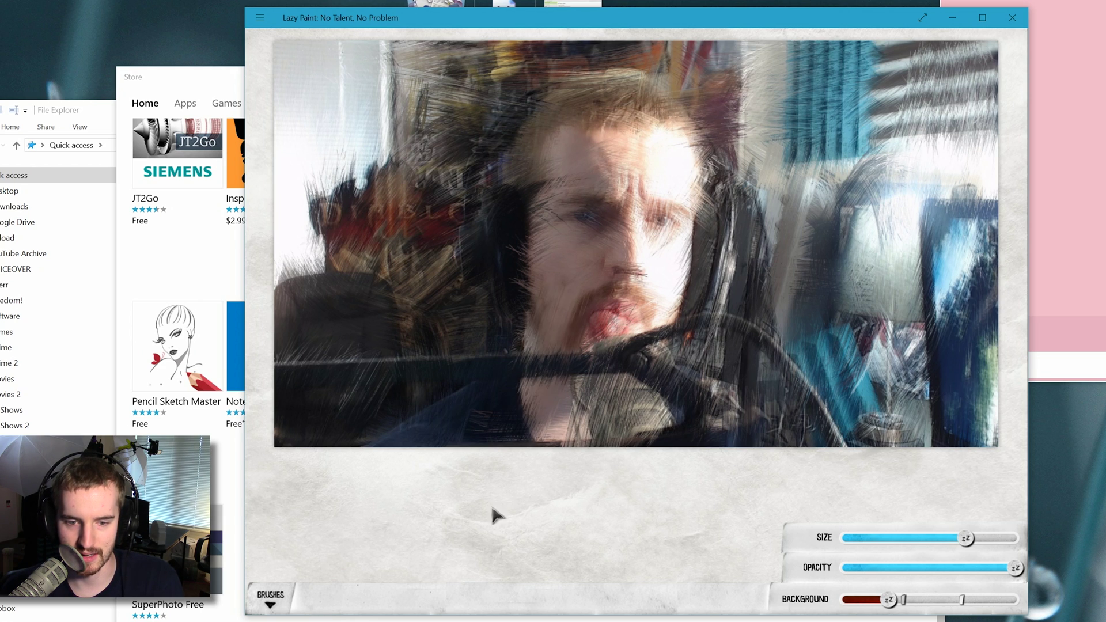
click(271, 599)
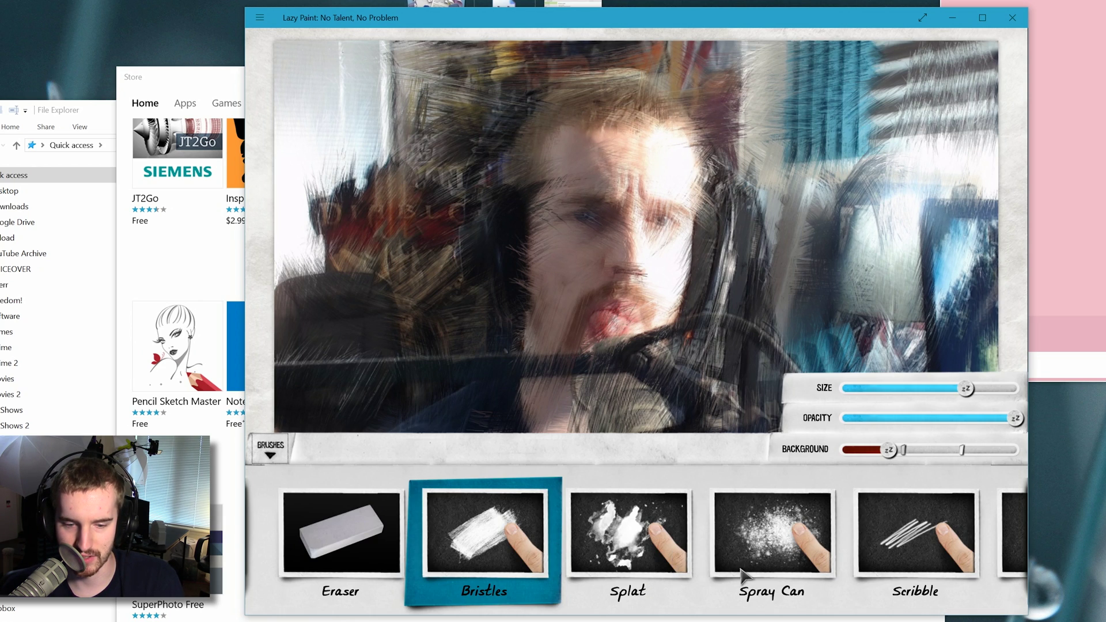
click(1001, 571)
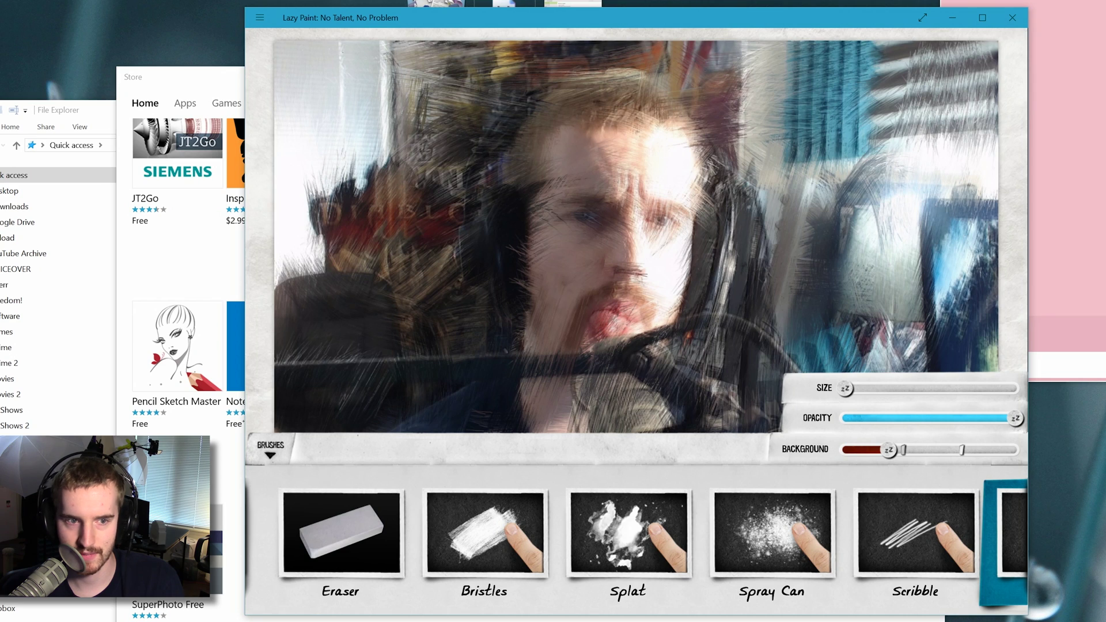
Step: Save the painted photo as the PNG image "CCapture Lazypainted 1.png" in the 2016 folder of Pictures
click(260, 18)
click(273, 26)
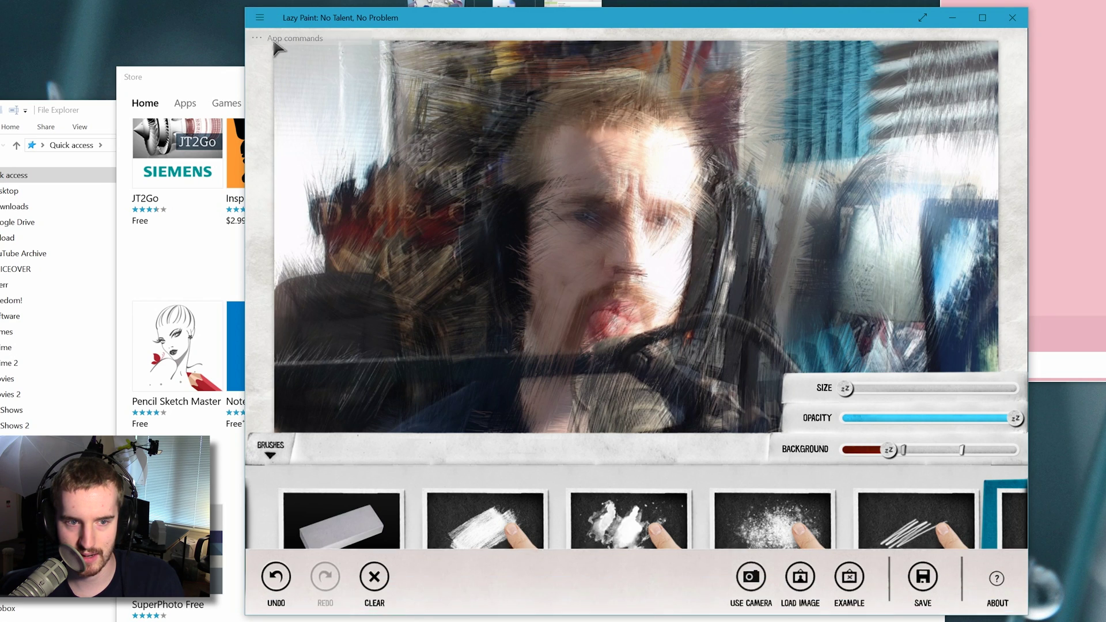
click(923, 569)
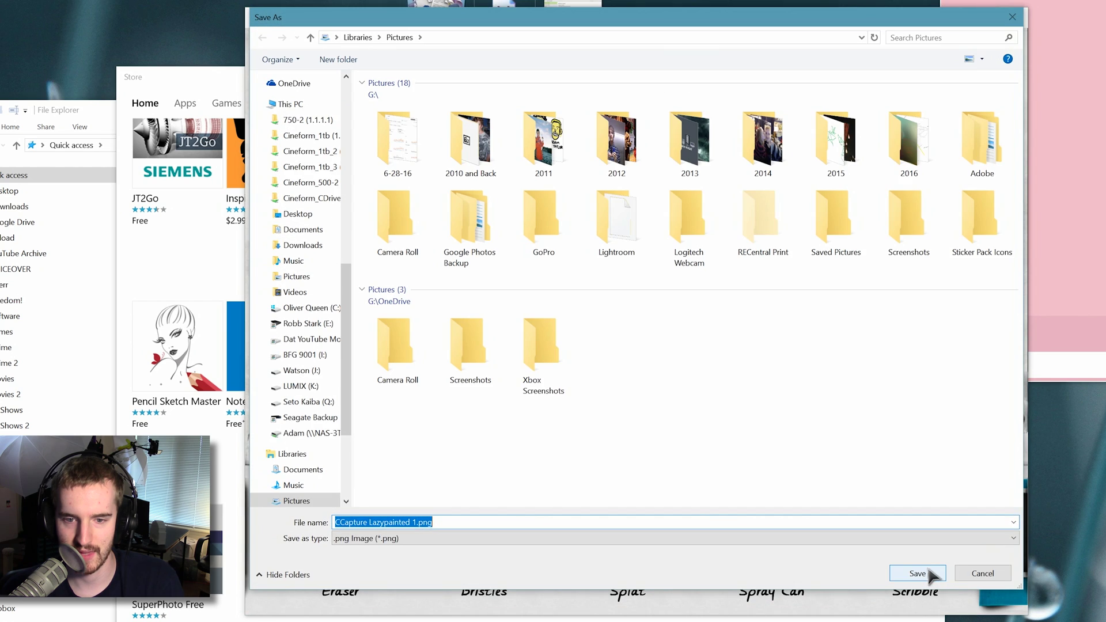
click(297, 276)
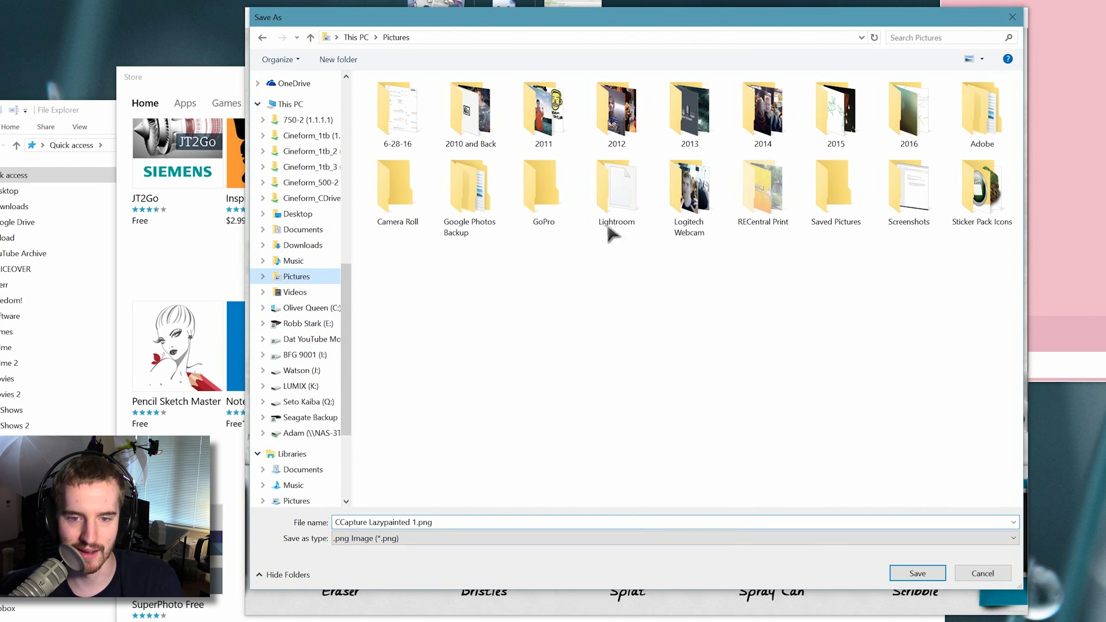
double_click(913, 121)
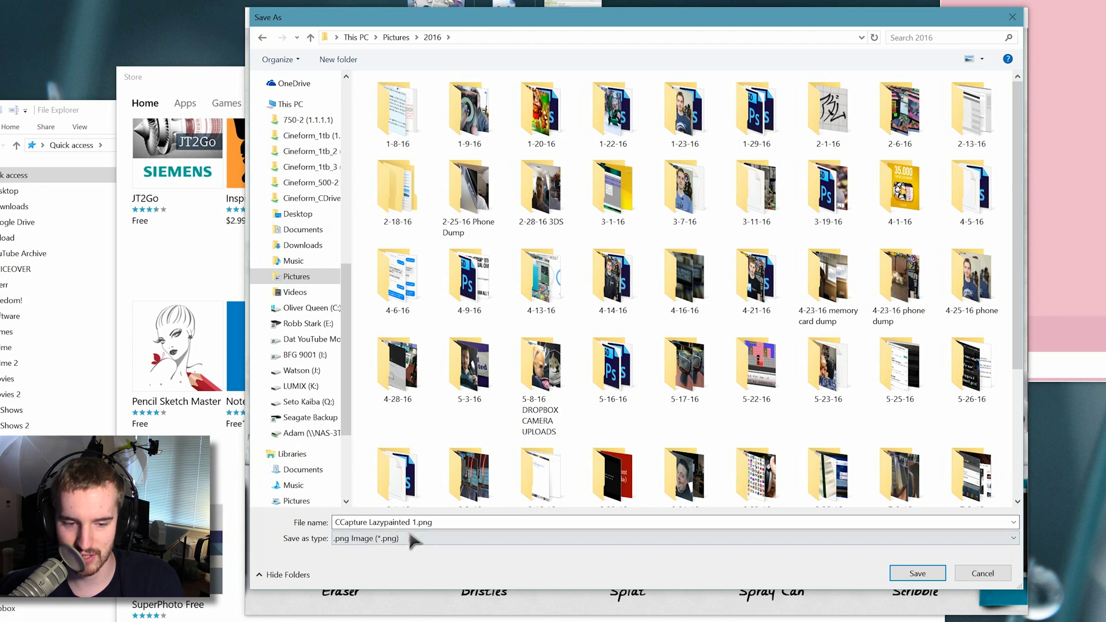
click(917, 575)
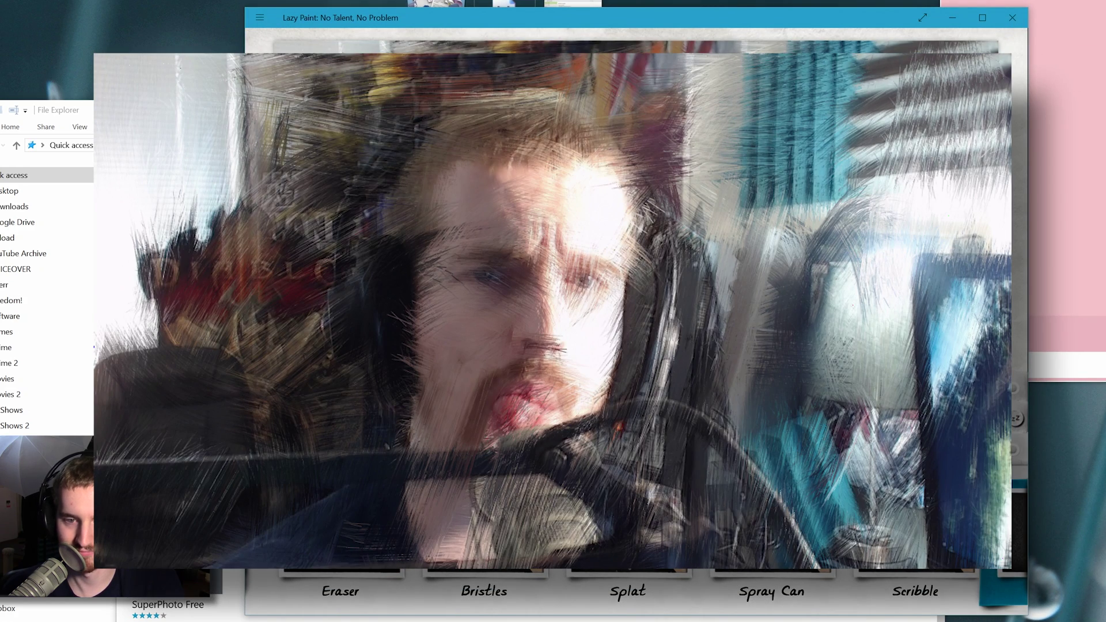